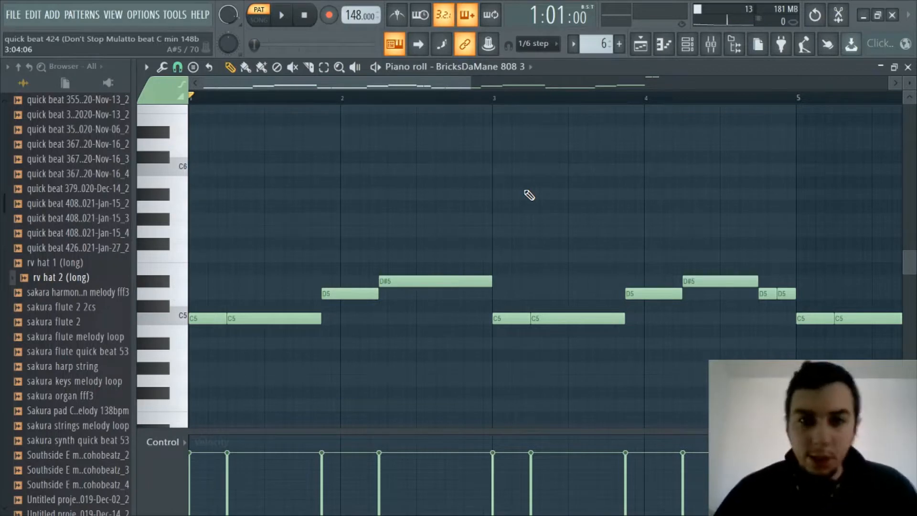
Examine the note pattern of BricksDaMane 808 3 over its opening bars in the piano roll.
scroll(424, 96, "up", 3)
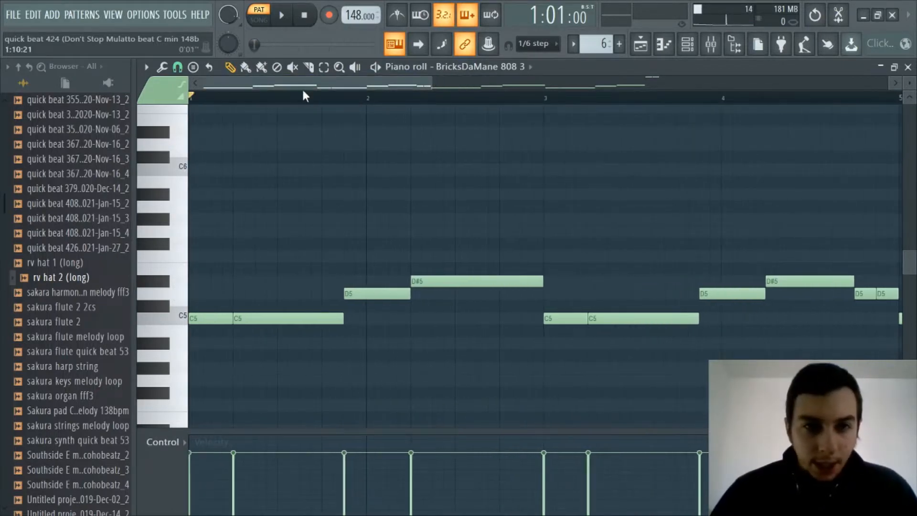
scroll(303, 94, "up", 3)
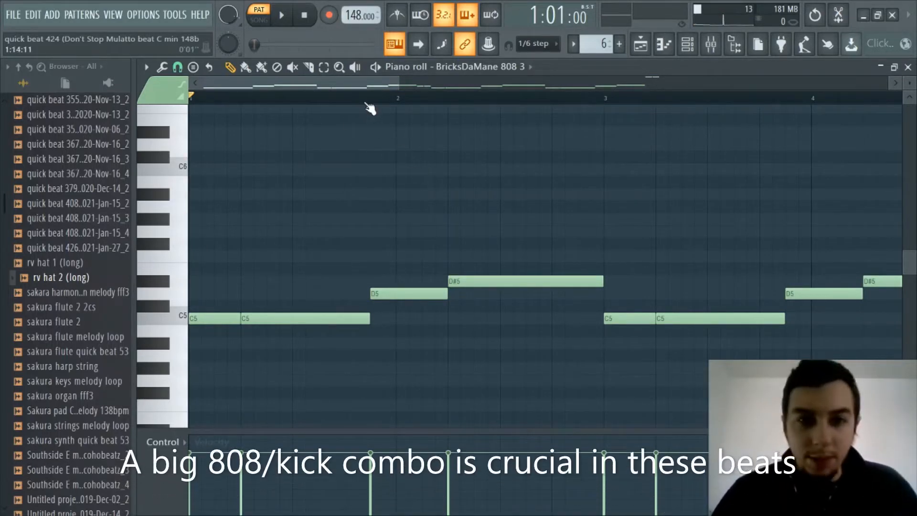
scroll(371, 109, "down", 2)
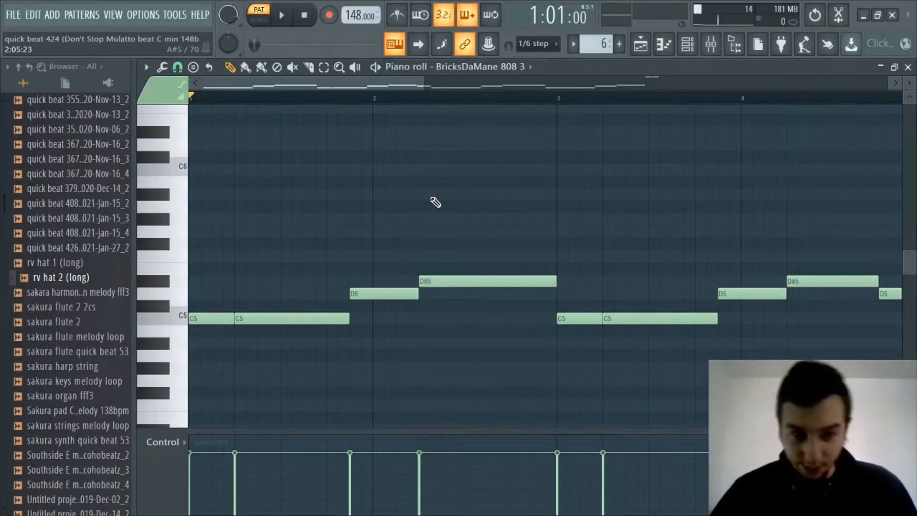
scroll(454, 100, "down", 3)
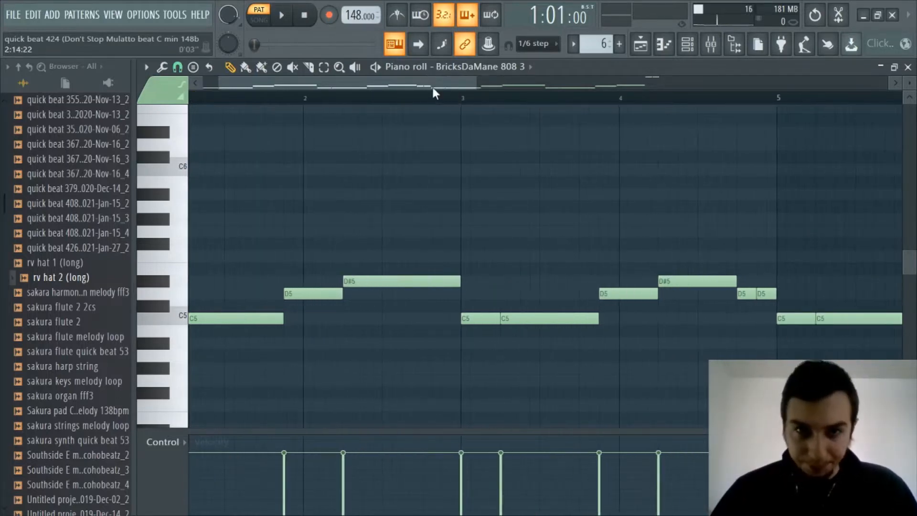
left_click_drag(433, 89, 356, 98)
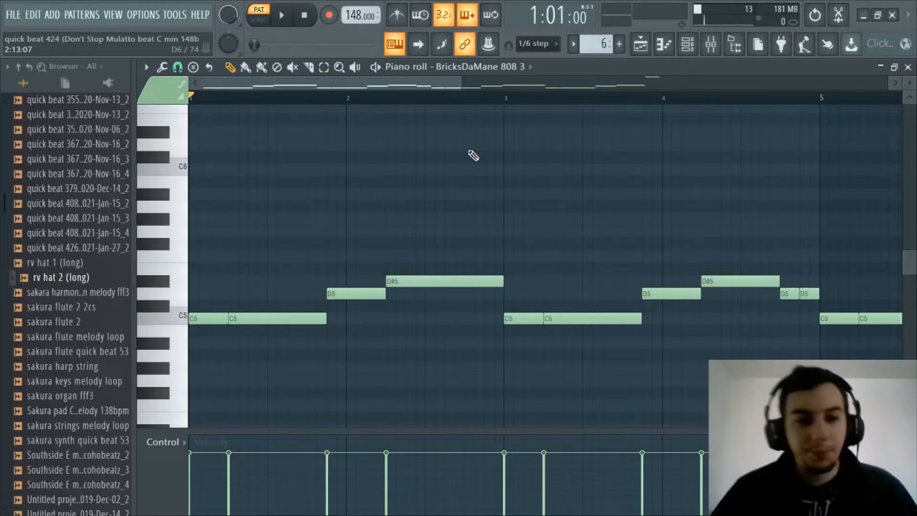
scroll(389, 98, "up", 1)
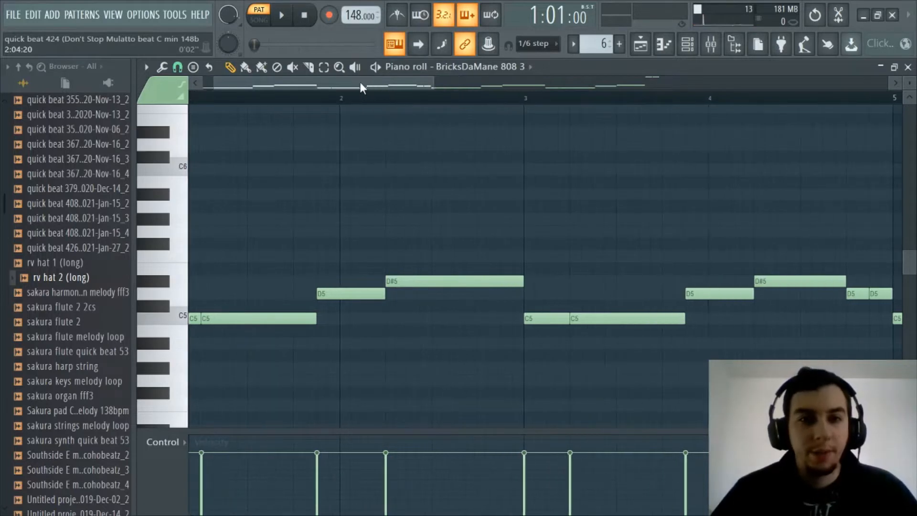
left_click_drag(360, 86, 268, 98)
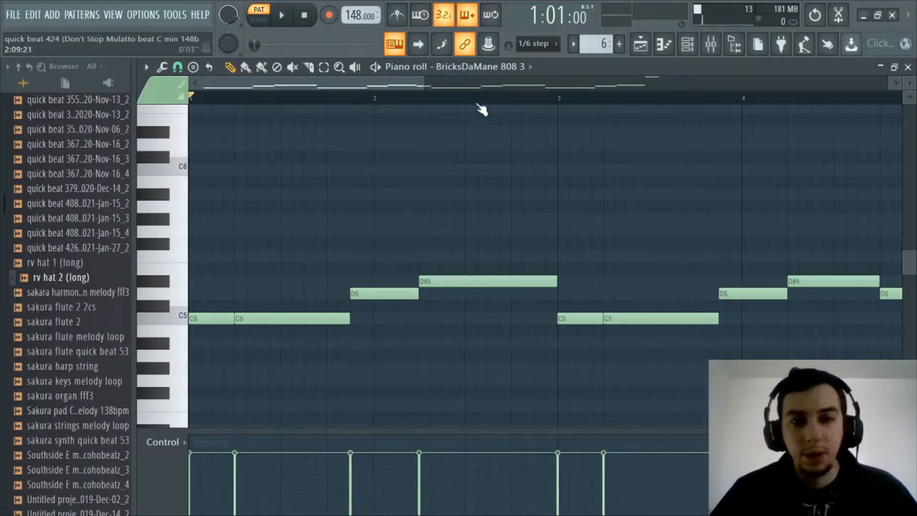
Play the BricksDaMane 808 3 pattern into its eighth bar with the full note sequence in view, and stop playback.
key("space")
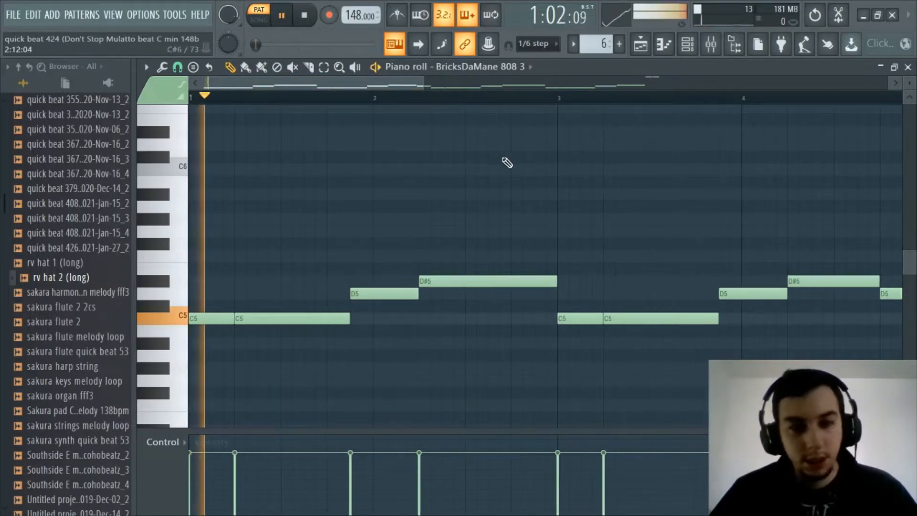
scroll(447, 106, "down", 2)
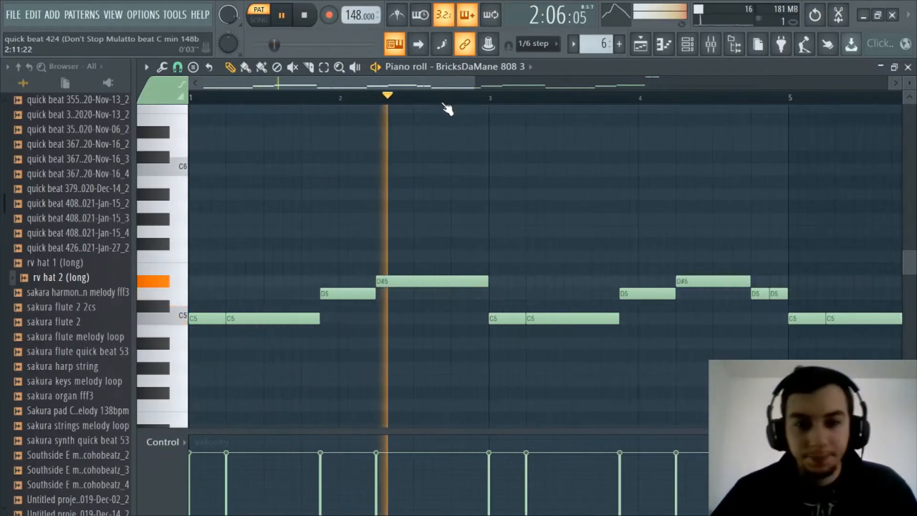
scroll(447, 107, "down", 1)
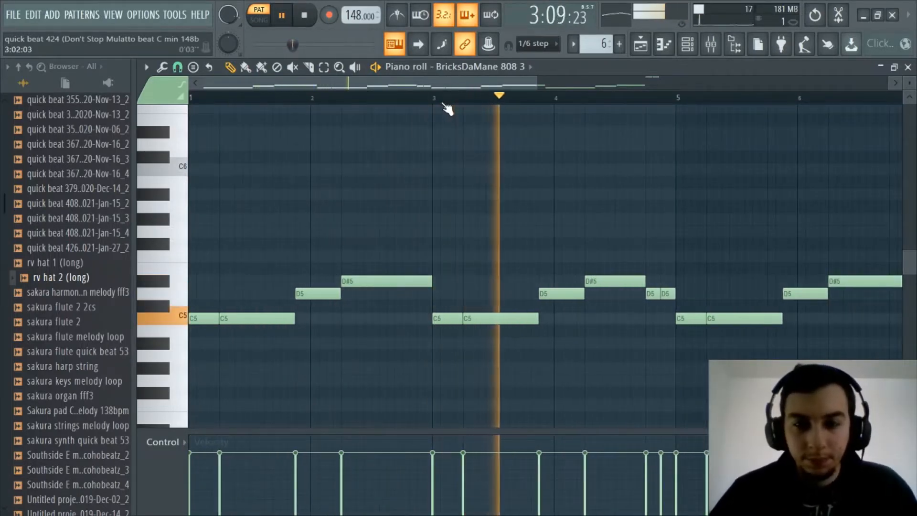
scroll(450, 110, "down", 1)
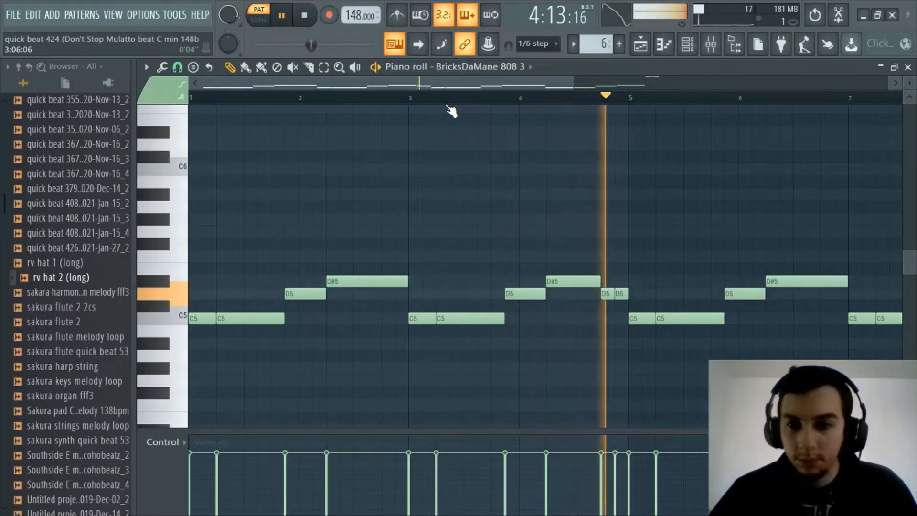
scroll(452, 111, "down", 3)
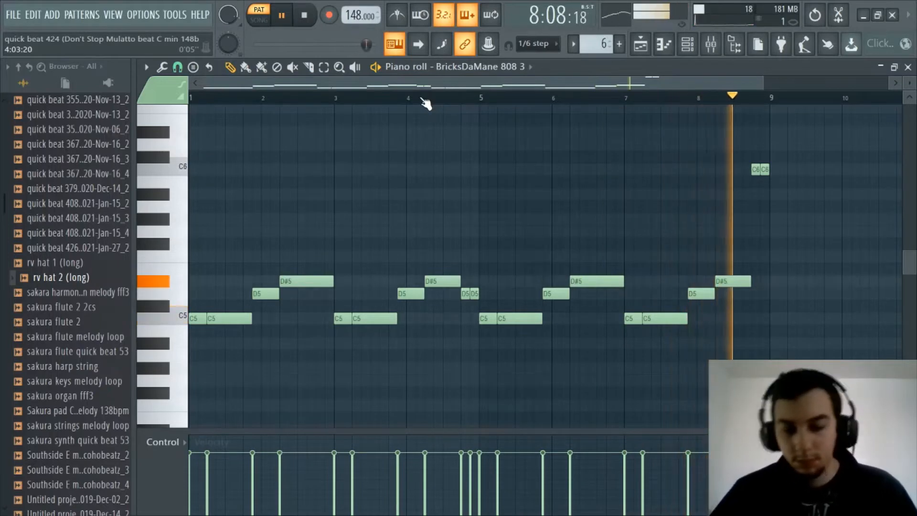
key("space")
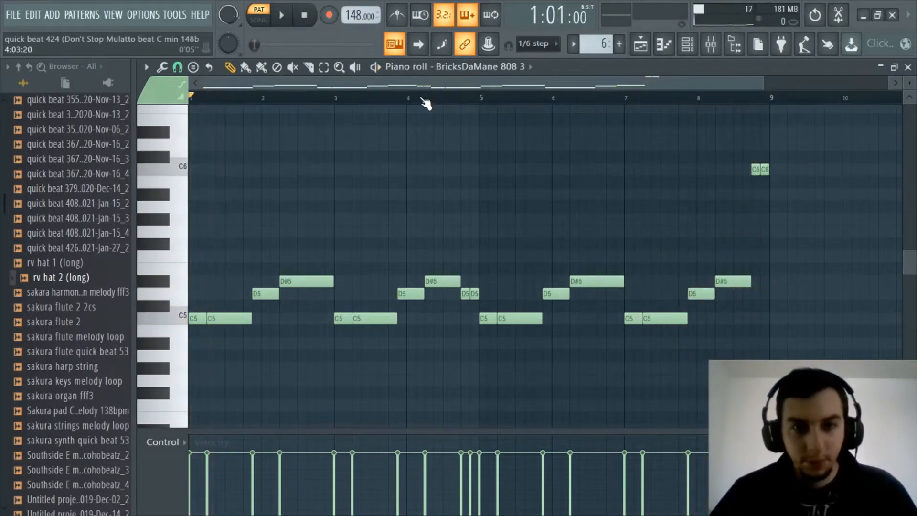
scroll(425, 100, "up", 1)
left_click_drag(376, 88, 347, 89)
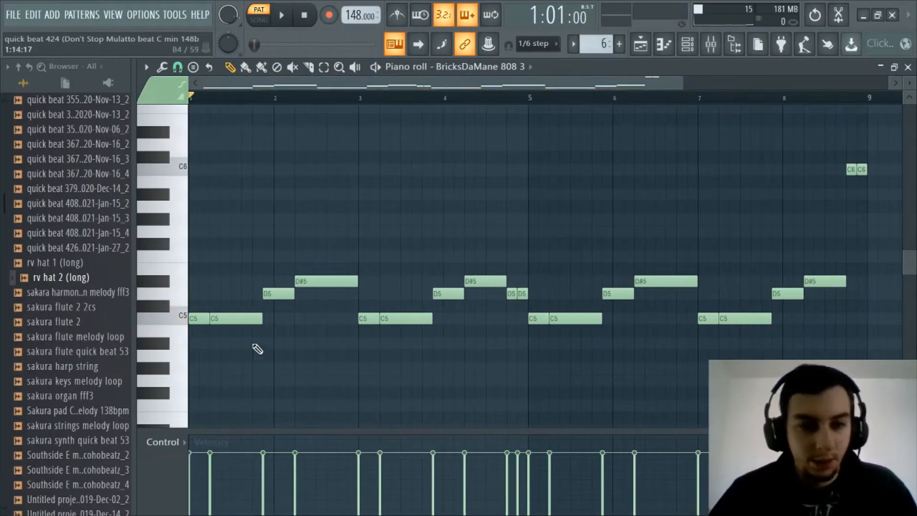
scroll(383, 98, "up", 1)
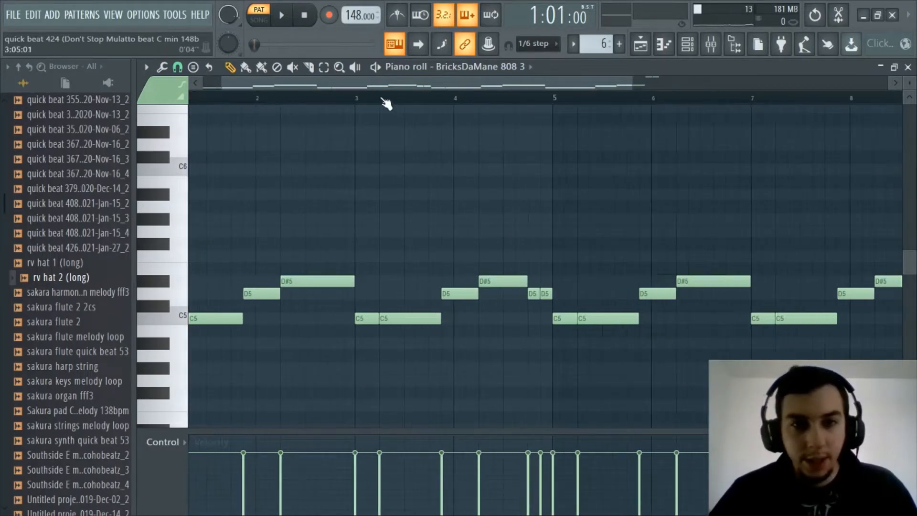
left_click_drag(375, 88, 307, 87)
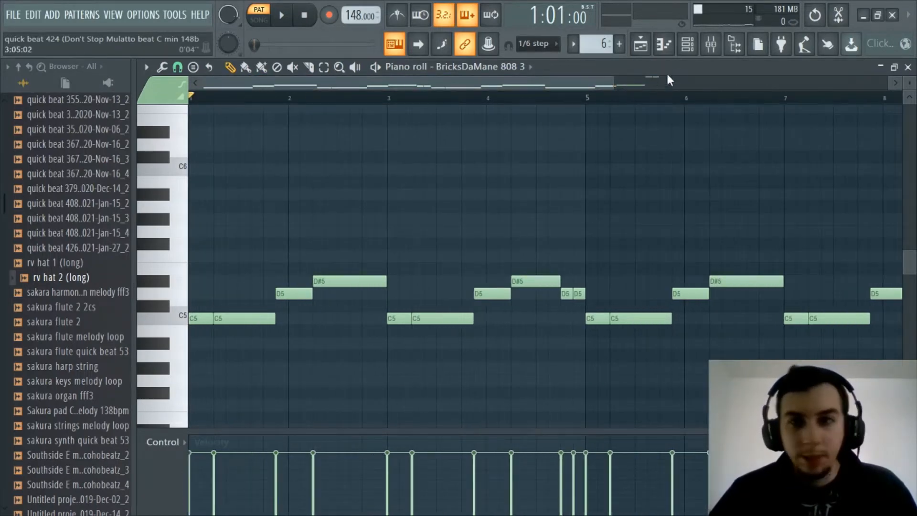
left_click(688, 44)
left_click(688, 44)
Select the punch (kick) pattern from the playlist and show the punch (kick) channel's notes in the piano roll.
left_click(640, 44)
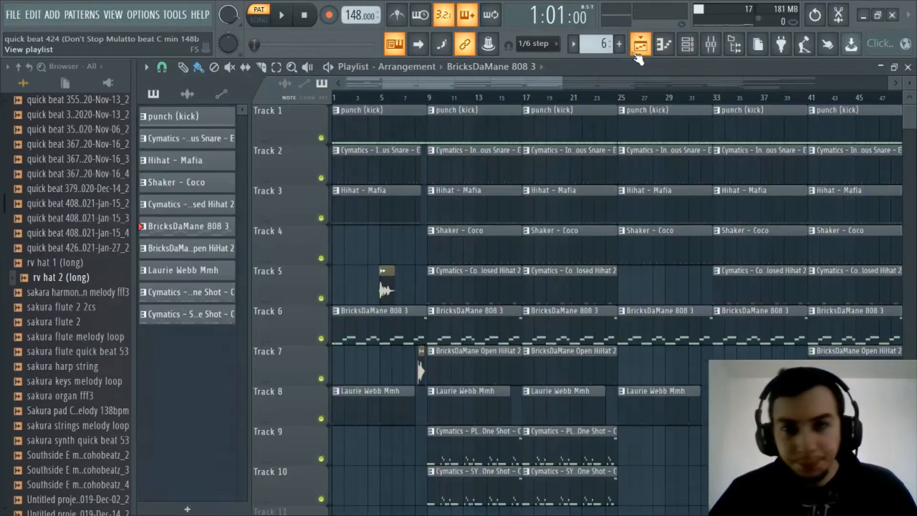
left_click(199, 122)
left_click(645, 52)
left_click(663, 51)
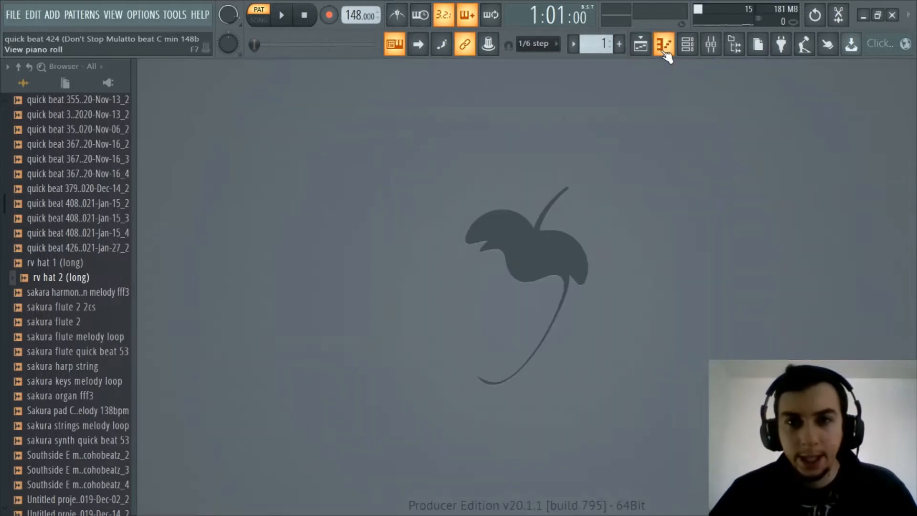
left_click(666, 53)
left_click(521, 67)
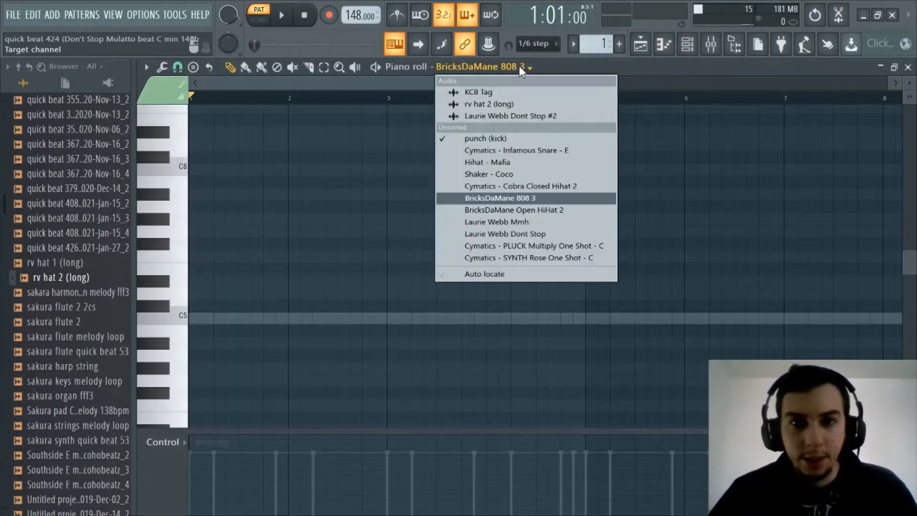
left_click(499, 139)
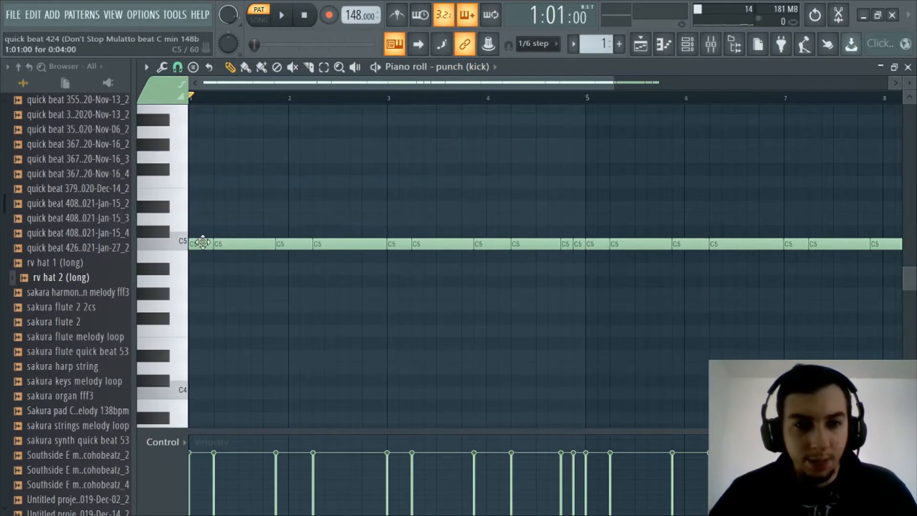
Examine the punch (kick) notes over the first bars of the pattern.
left_click(689, 46)
left_click(688, 46)
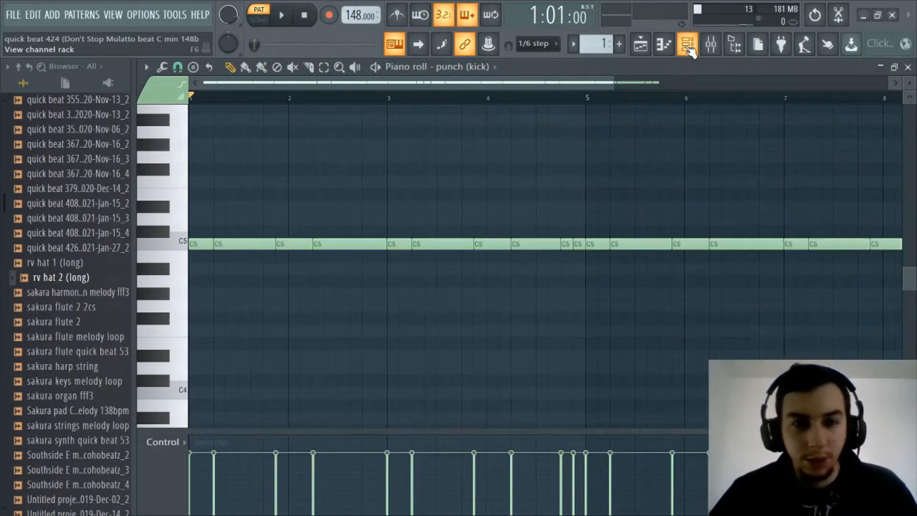
scroll(298, 98, "up", 2)
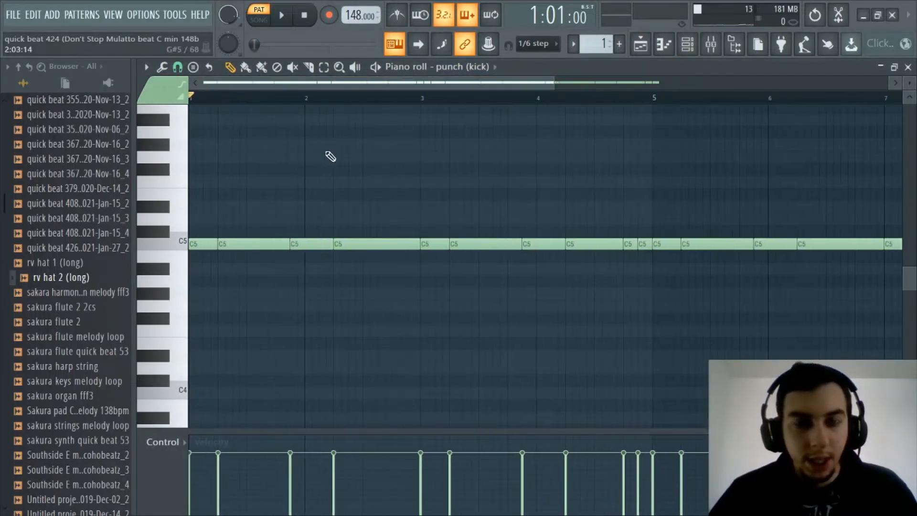
scroll(383, 94, "up", 2)
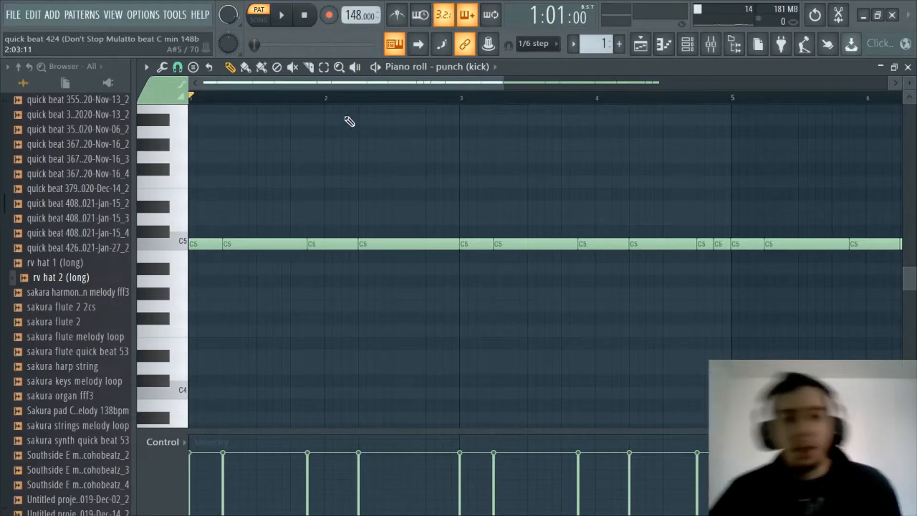
scroll(334, 102, "up", 2)
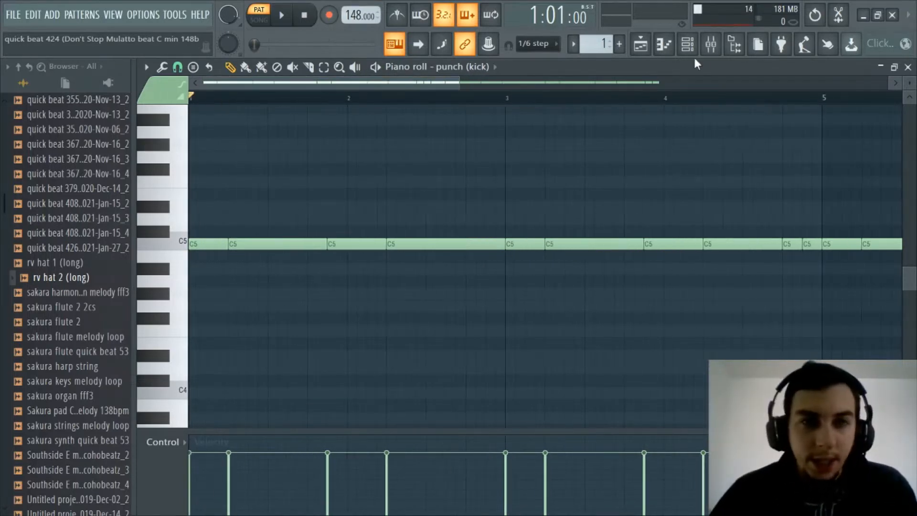
View the mixer's insert tracks and effect chain, and return to the kick's piano roll.
left_click(688, 44)
left_click(687, 44)
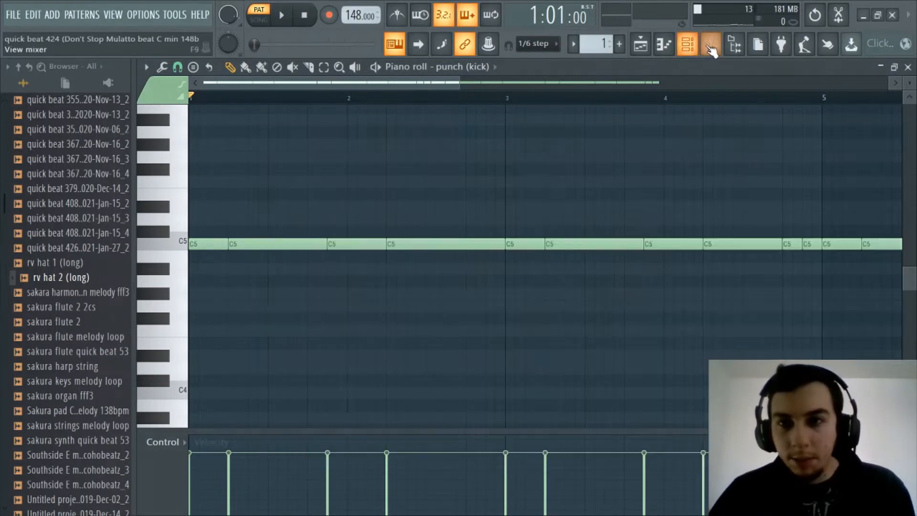
left_click(711, 44)
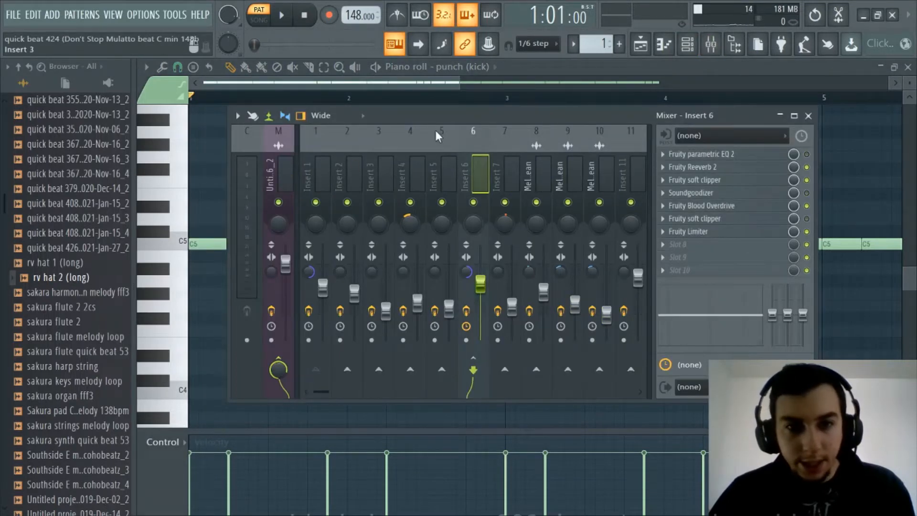
left_click(711, 44)
left_click(688, 44)
left_click(694, 47)
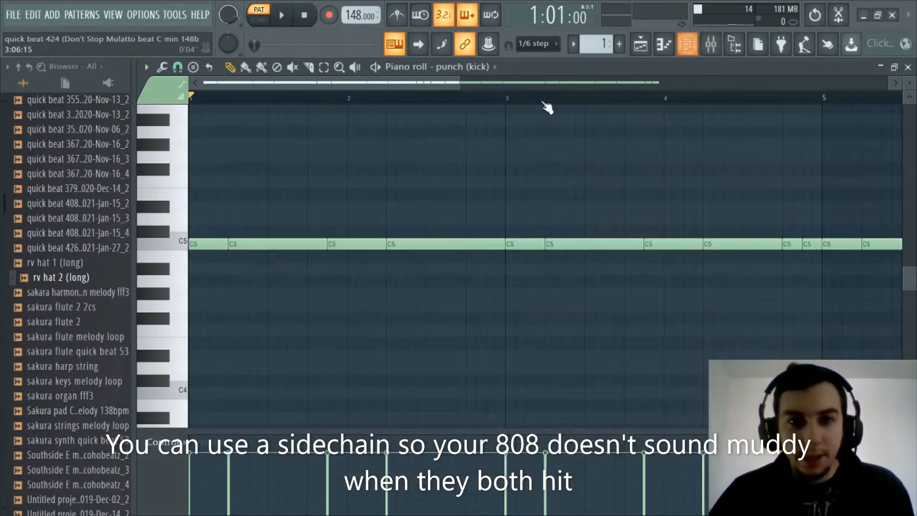
Play the punch (kick) pattern on its own and stop playback.
scroll(415, 101, "up", 2)
left_click_drag(399, 85, 382, 87)
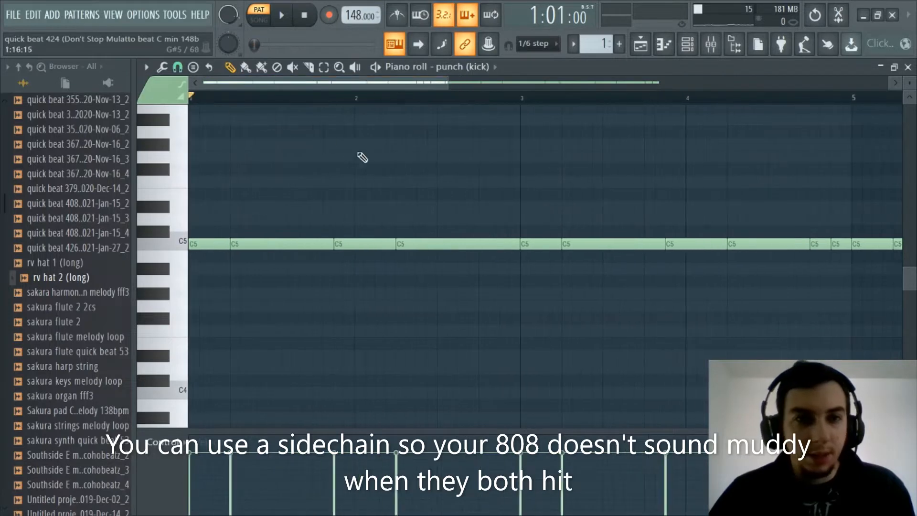
left_click(687, 44)
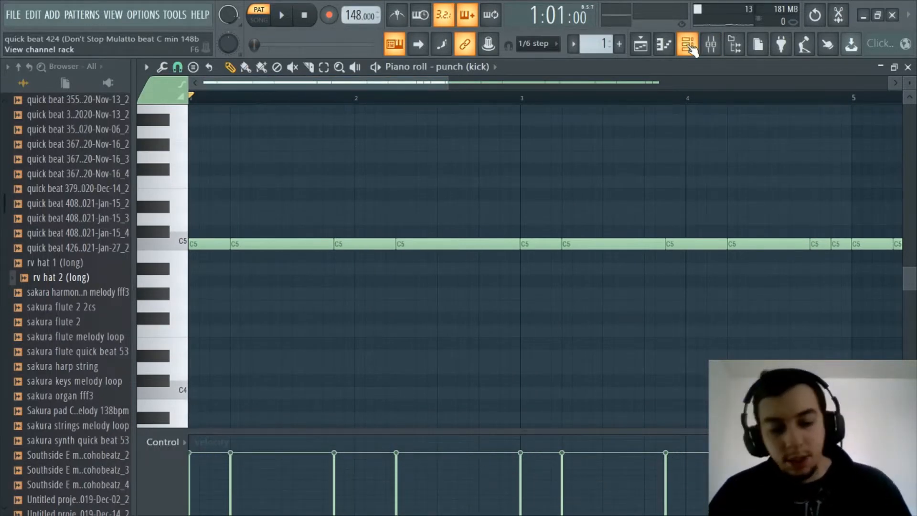
key("space")
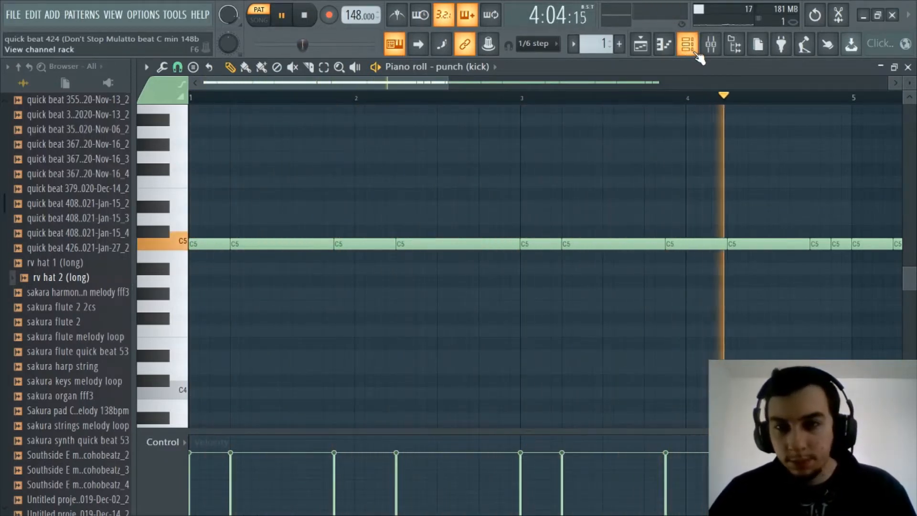
key("space")
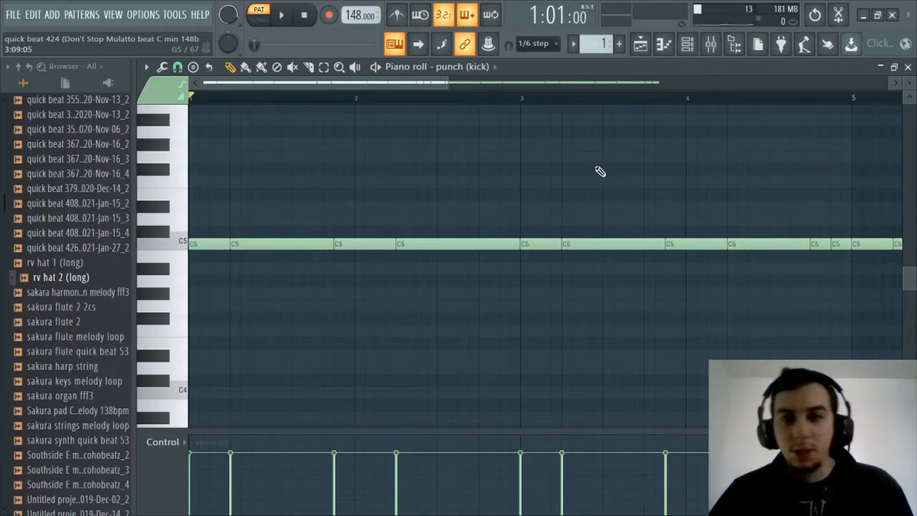
Switch to pattern 3 and show the Hihat - Mafia channel's notes in the piano roll.
scroll(463, 187, "up", 2)
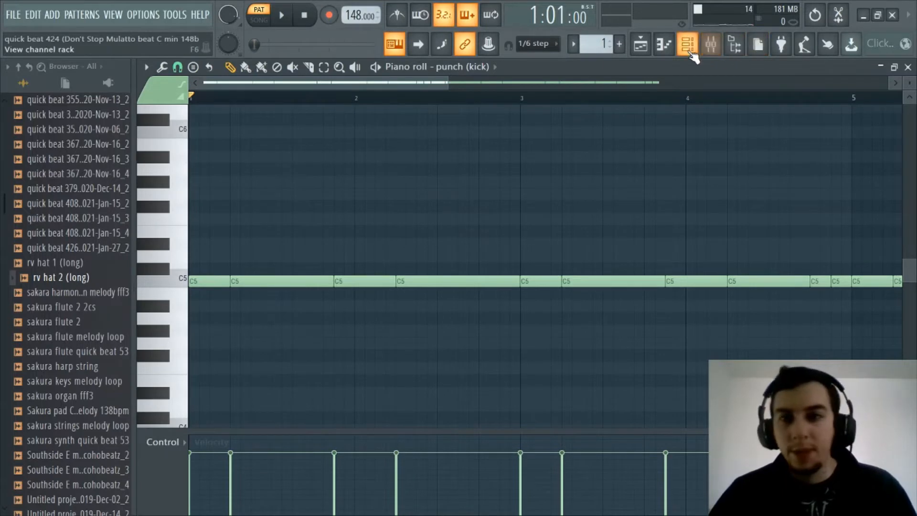
left_click(642, 48)
key("KP_Add")
key("KP_Add")
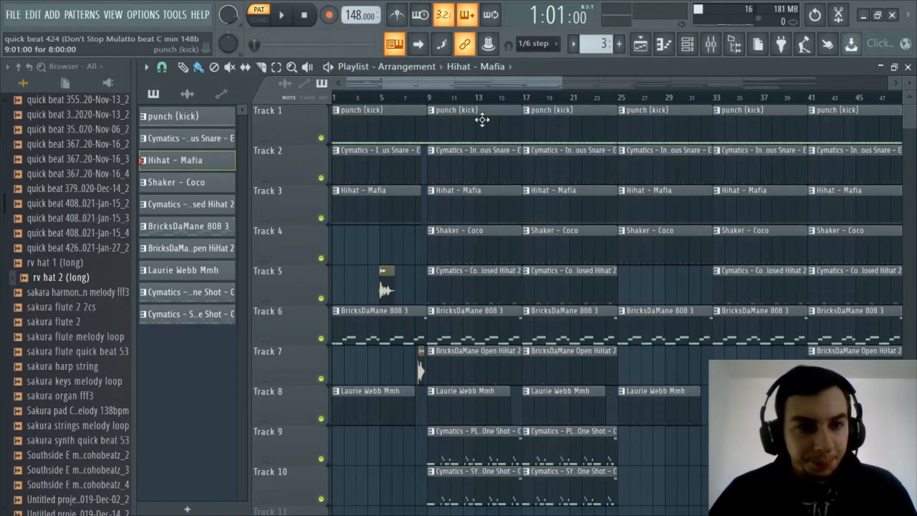
left_click(642, 46)
left_click(664, 45)
left_click(477, 67)
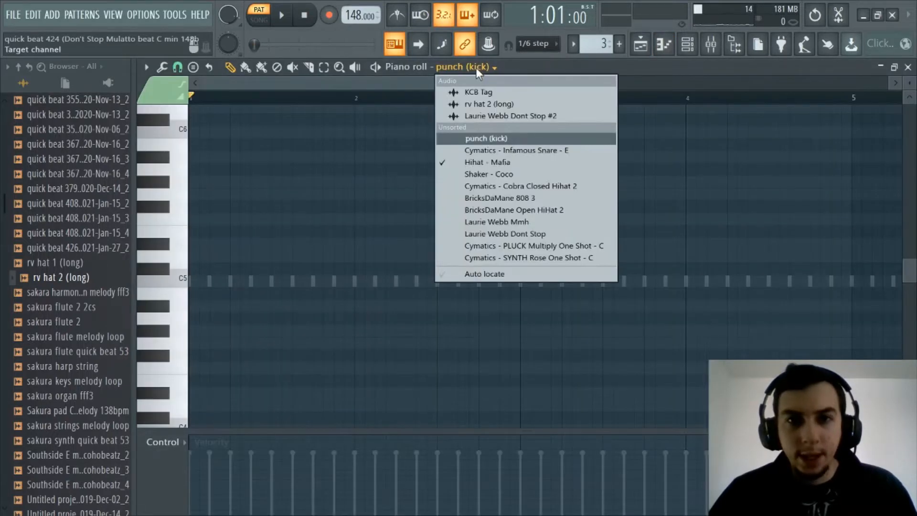
left_click(484, 162)
scroll(315, 87, "down", 2)
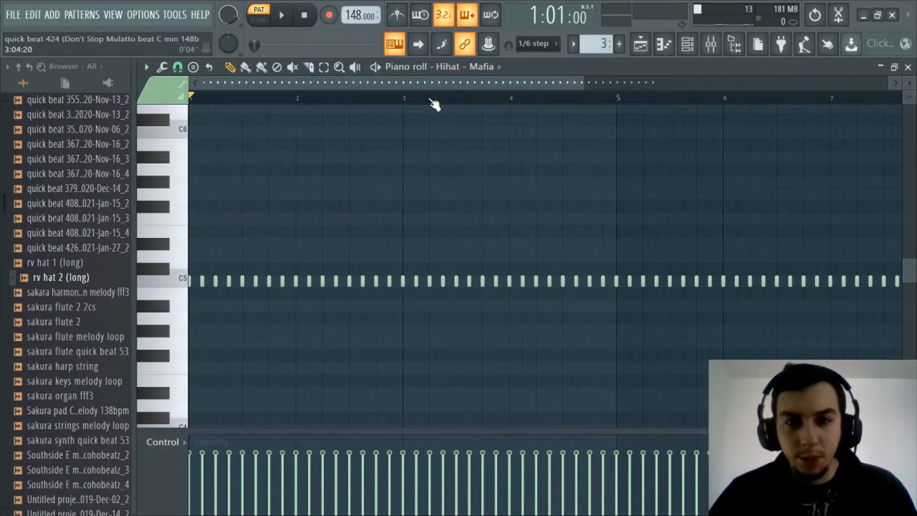
Check the Hihat - Mafia pattern's notes in the piano roll and its steps in the channel rack.
scroll(315, 87, "up", 1)
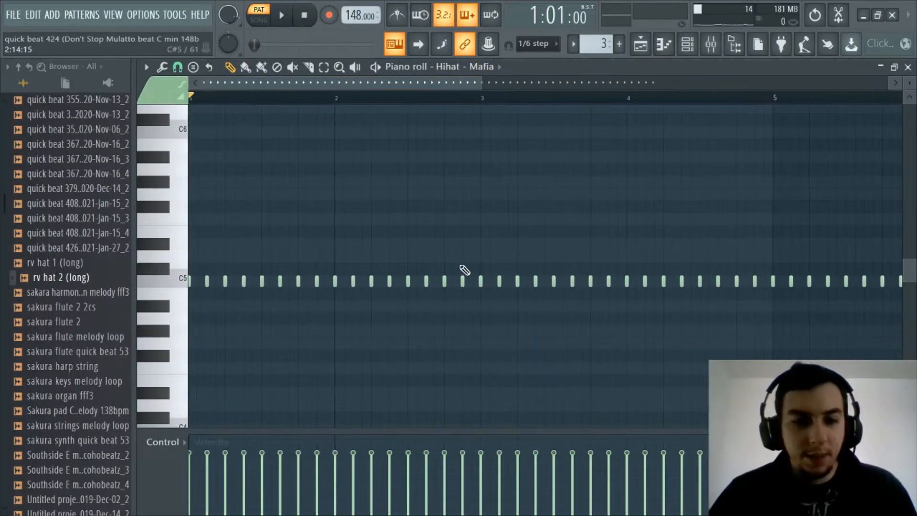
left_click(688, 48)
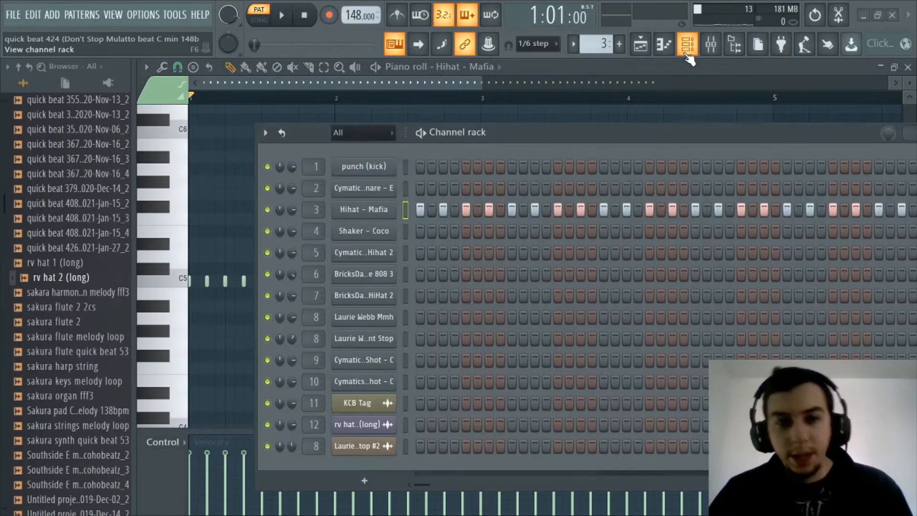
left_click(688, 50)
Switch to pattern 5 and show the Cymatics - Cobra Closed Hihat 2 channel's notes in the piano roll.
left_click(640, 44)
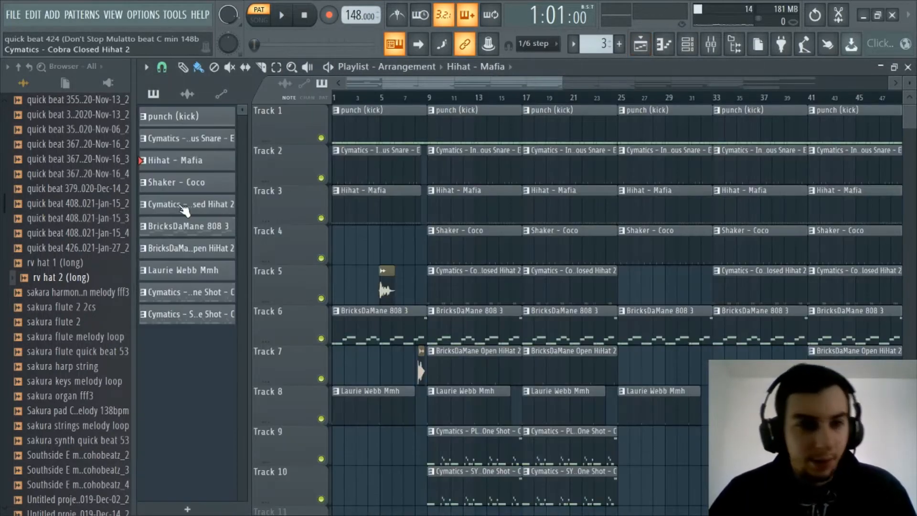
left_click(187, 208)
left_click(665, 48)
left_click(666, 47)
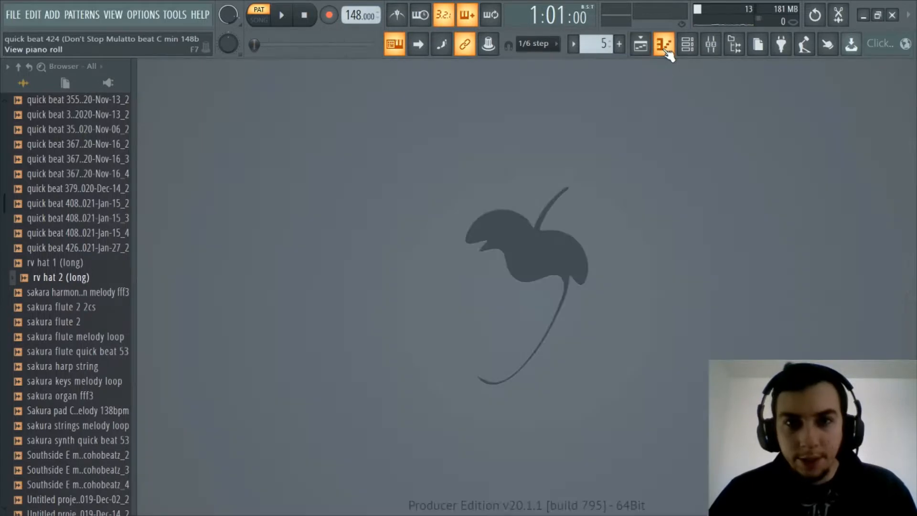
left_click(665, 48)
left_click(500, 67)
left_click(478, 174)
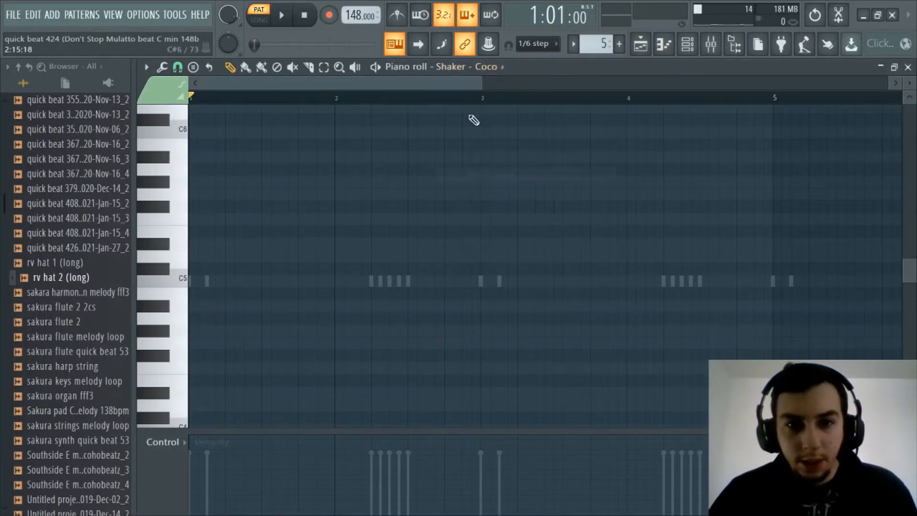
left_click(476, 68)
left_click(502, 186)
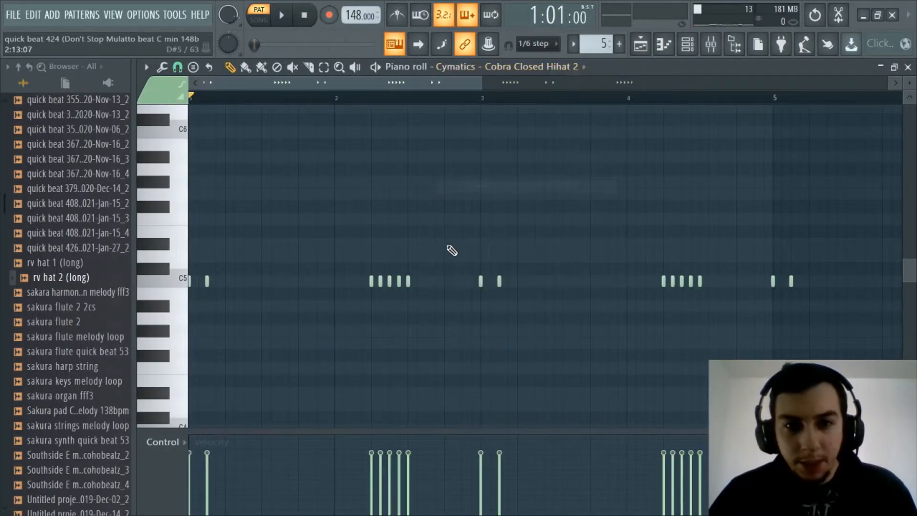
Examine the spacing of the Cobra Closed Hihat 2 notes over the first bars of the pattern.
scroll(385, 83, "up", 2)
left_click_drag(385, 83, 355, 89)
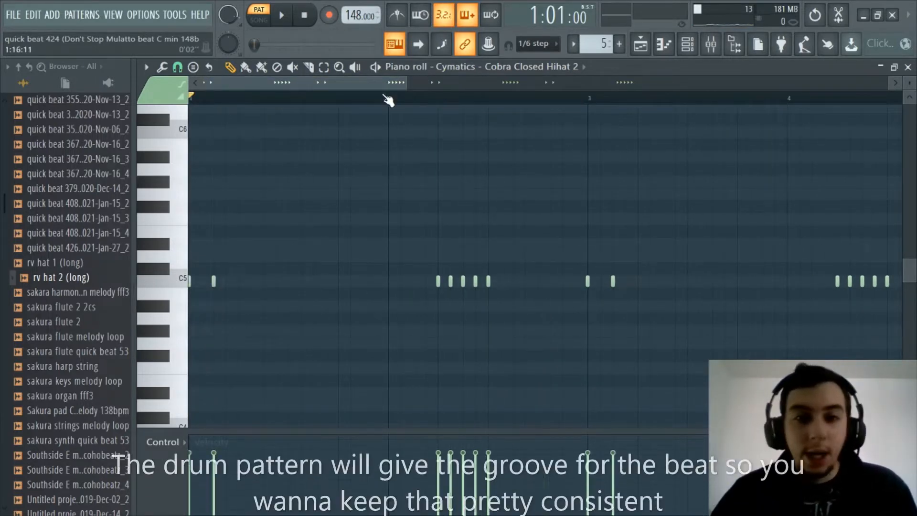
scroll(384, 90, "down", 2)
scroll(383, 89, "up", 1)
left_click_drag(382, 89, 230, 94)
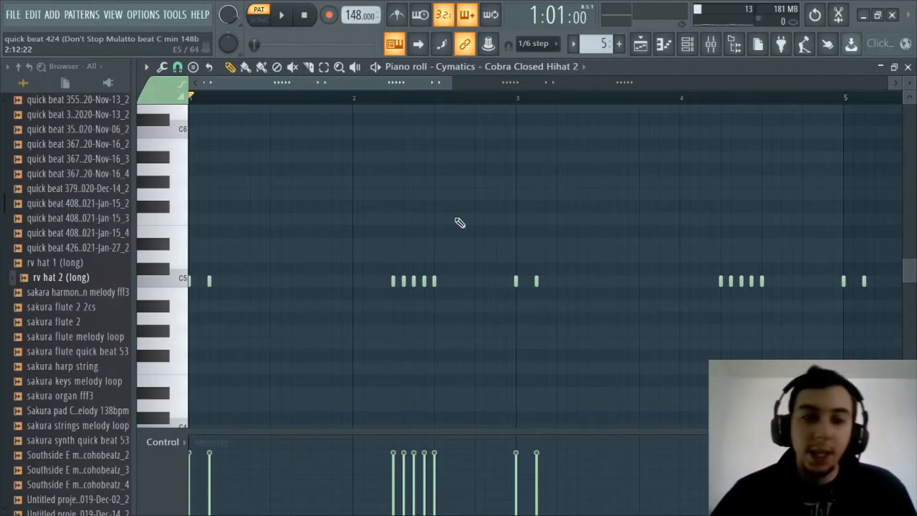
scroll(306, 97, "down", 1)
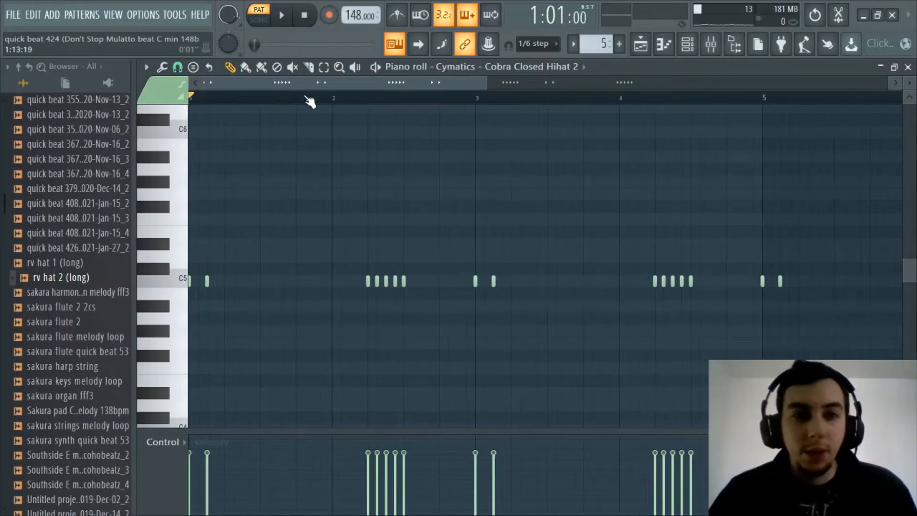
scroll(313, 91, "up", 2)
scroll(278, 97, "down", 1)
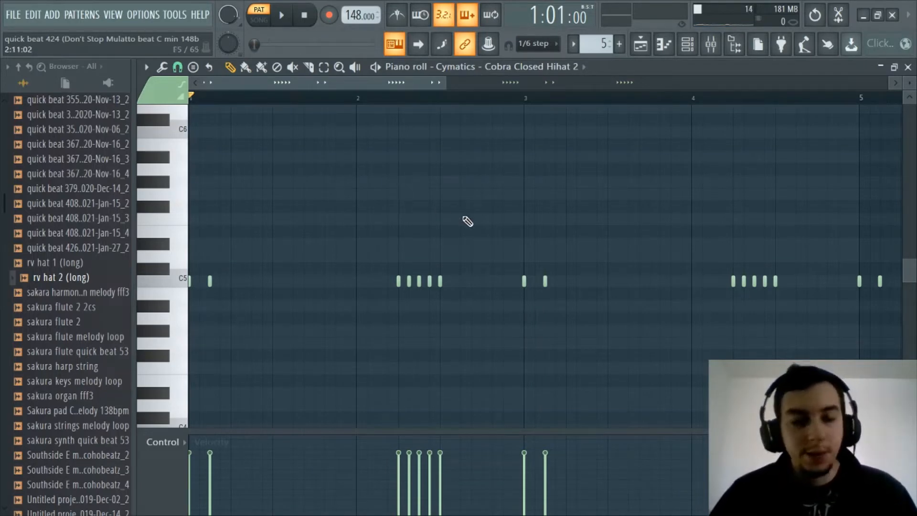
Play the Cobra Closed Hihat 2 pattern on its own and stop playback.
key("space")
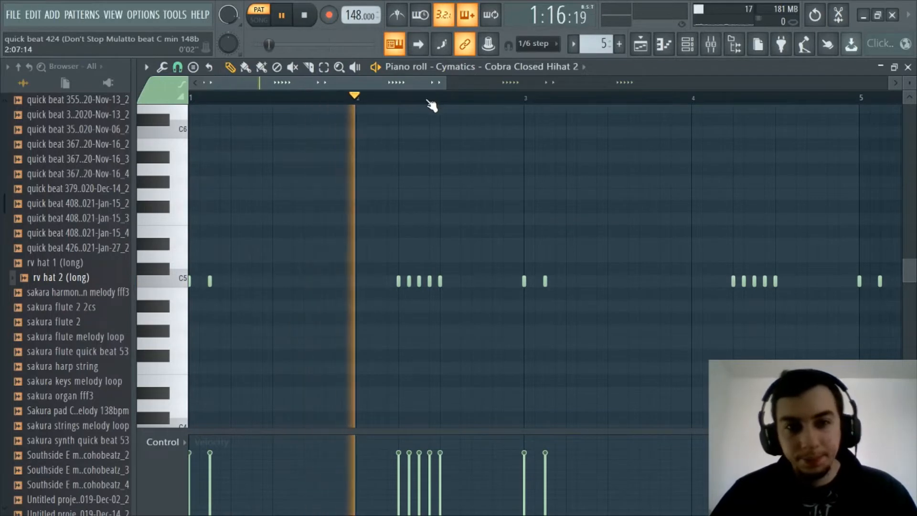
scroll(430, 101, "down", 2)
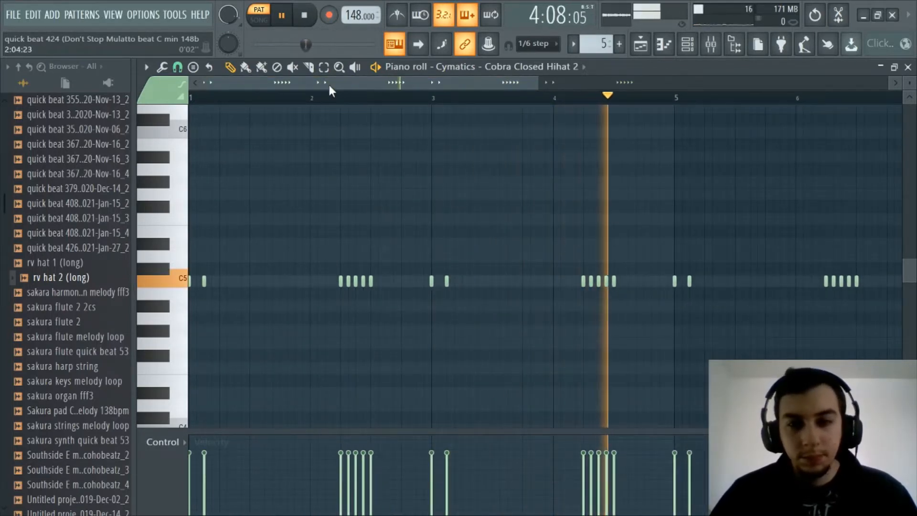
key("space")
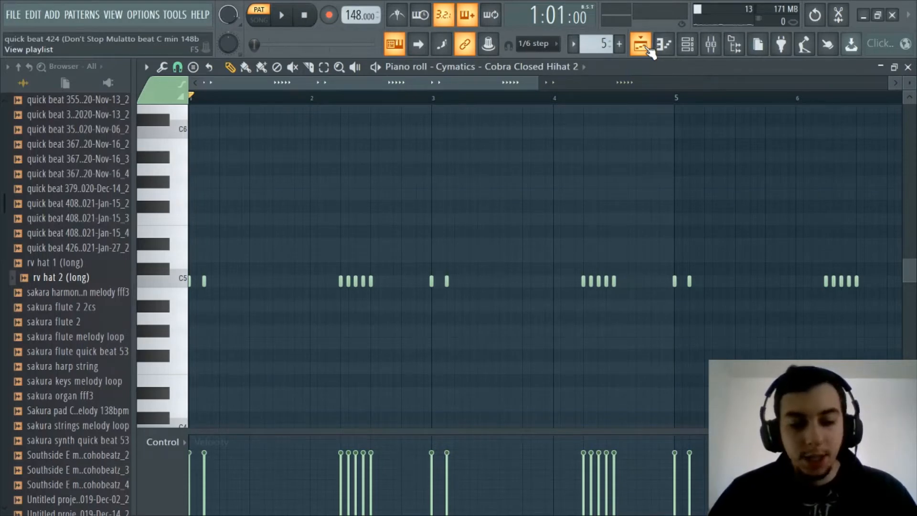
Switch to pattern 7 and show the BricksDaMane Open HiHat 2 channel's notes in the piano roll.
left_click(649, 50)
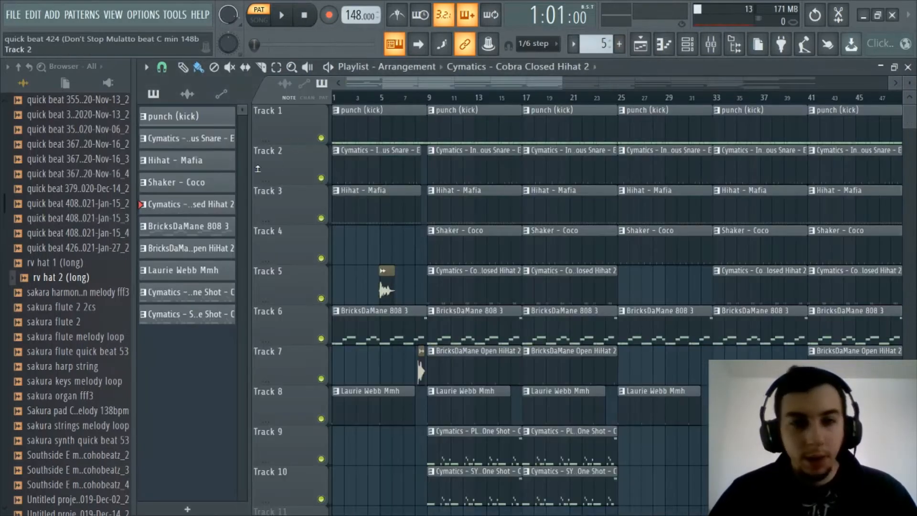
left_click(202, 233)
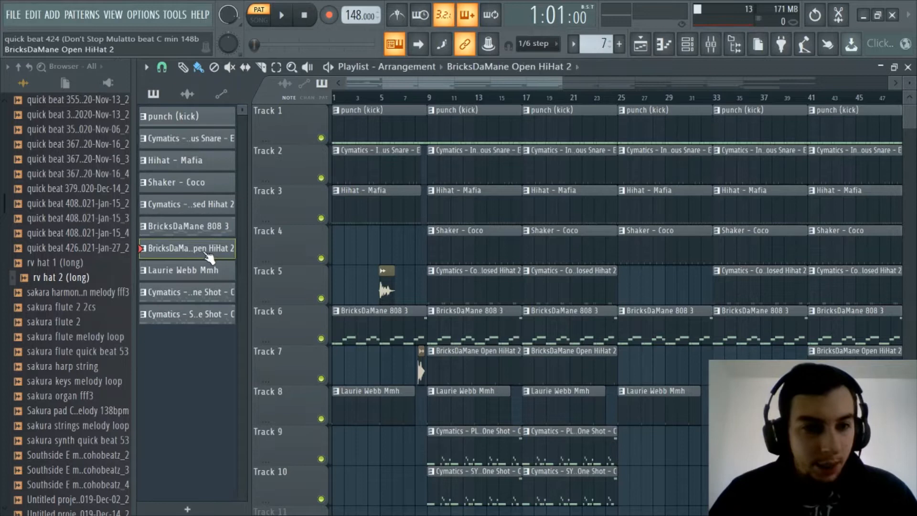
left_click(640, 44)
left_click(664, 44)
left_click(663, 46)
left_click(663, 48)
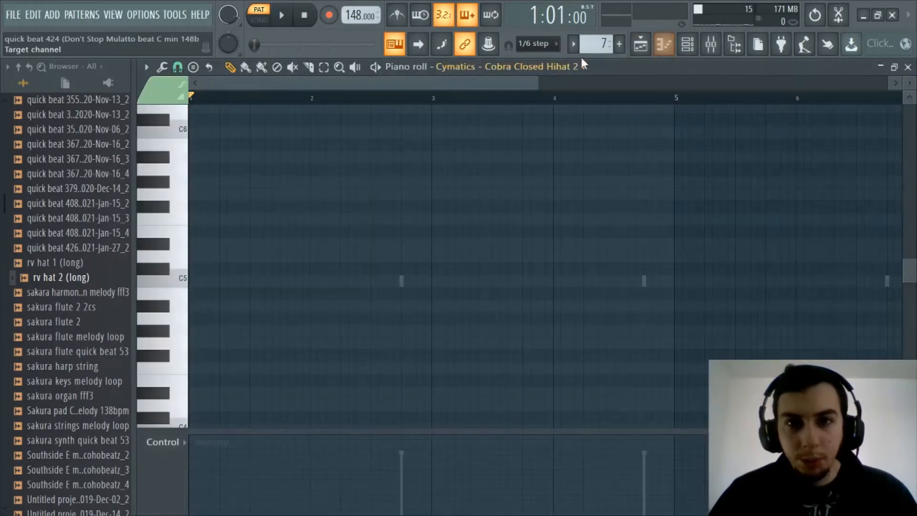
left_click(548, 67)
left_click(526, 210)
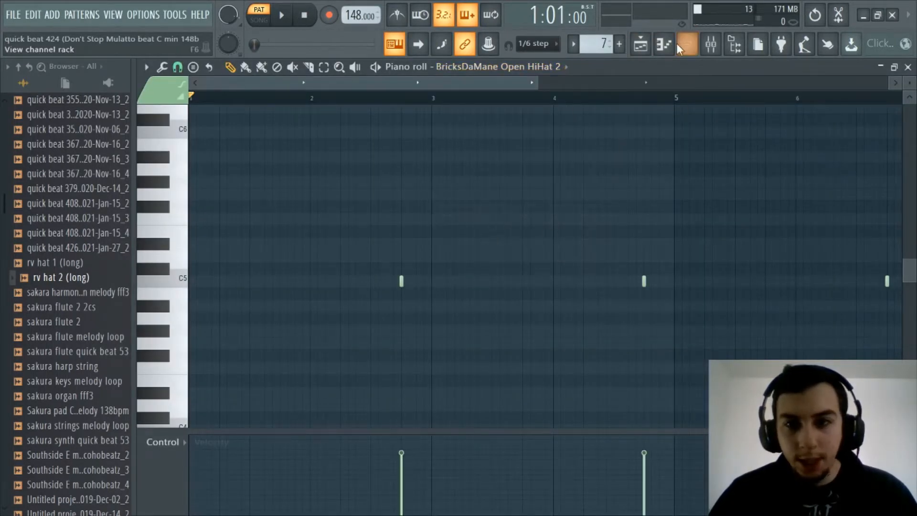
Switch to pattern 8 and show the Laurie Webb Mmh channel's notes in the piano roll.
left_click(662, 48)
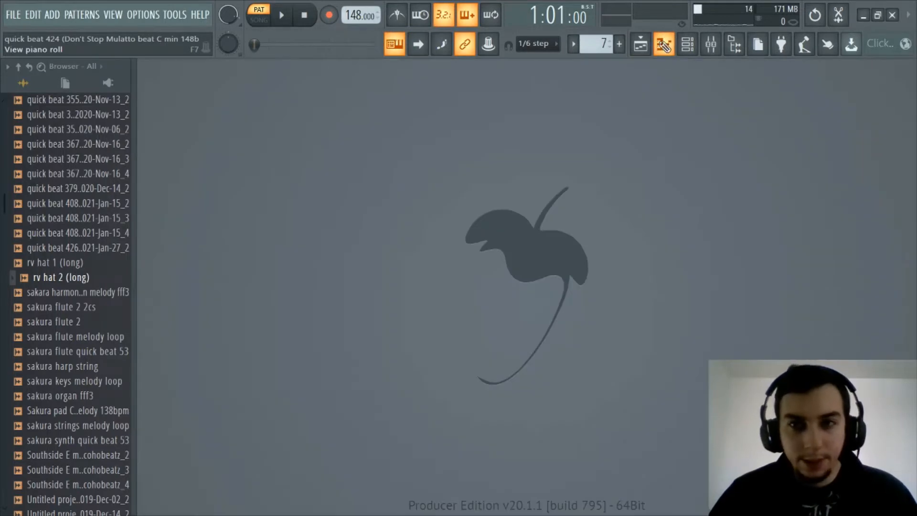
left_click(664, 46)
left_click(641, 44)
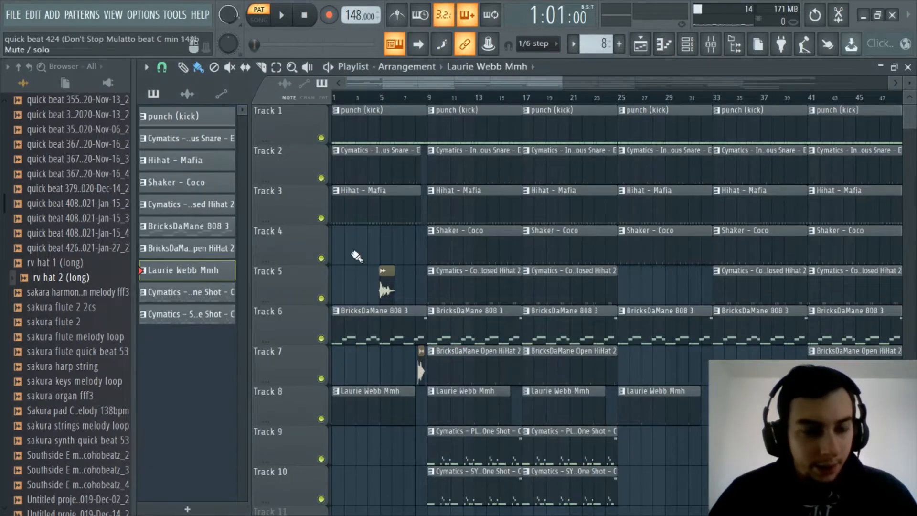
left_click(665, 50)
left_click(460, 66)
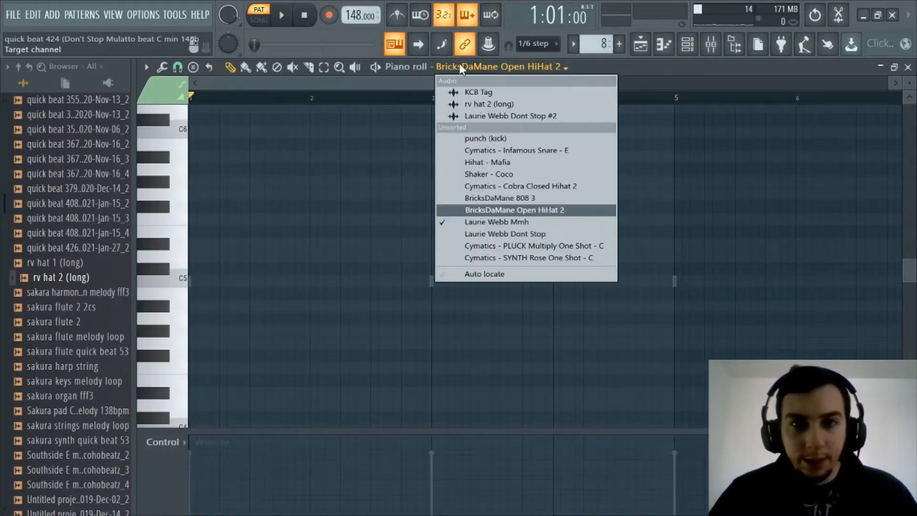
left_click(484, 220)
Examine the Laurie Webb Mmh notes, play the pattern on its own and stop playback.
scroll(368, 99, "up", 4)
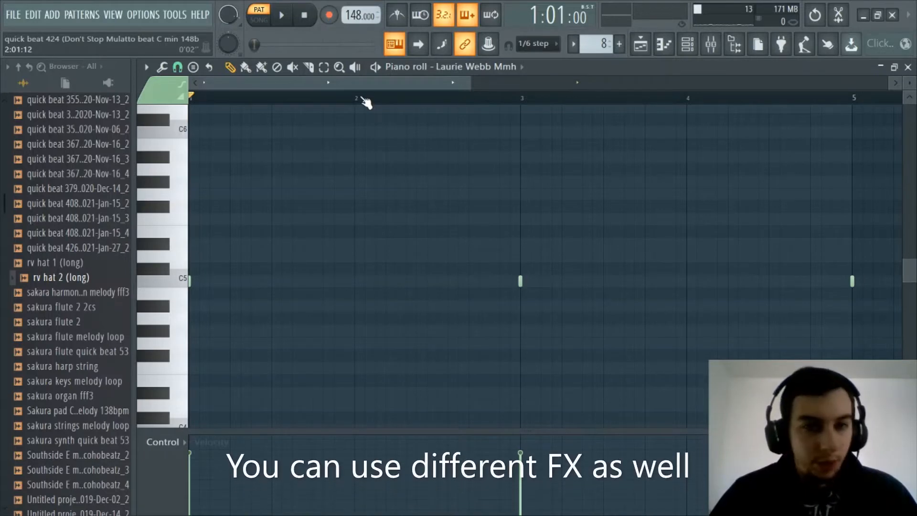
scroll(368, 100, "down", 3)
scroll(319, 100, "up", 3)
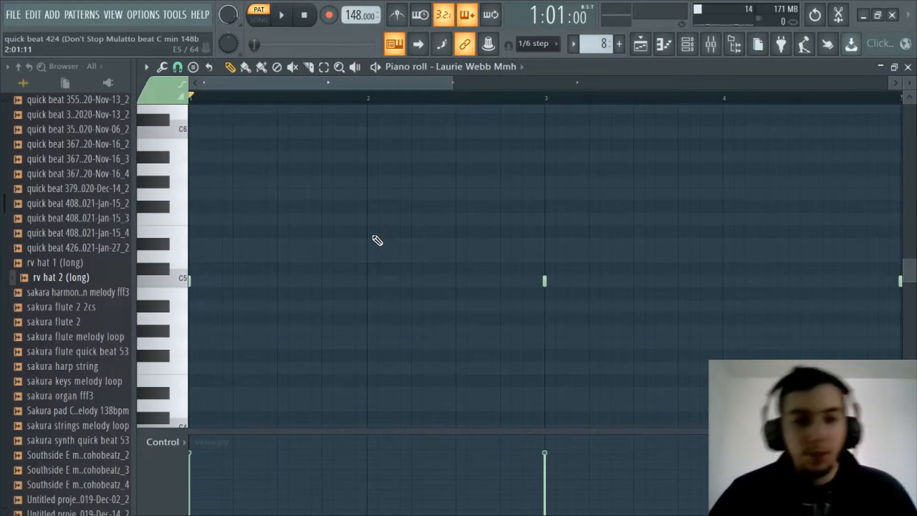
scroll(353, 98, "up", 2)
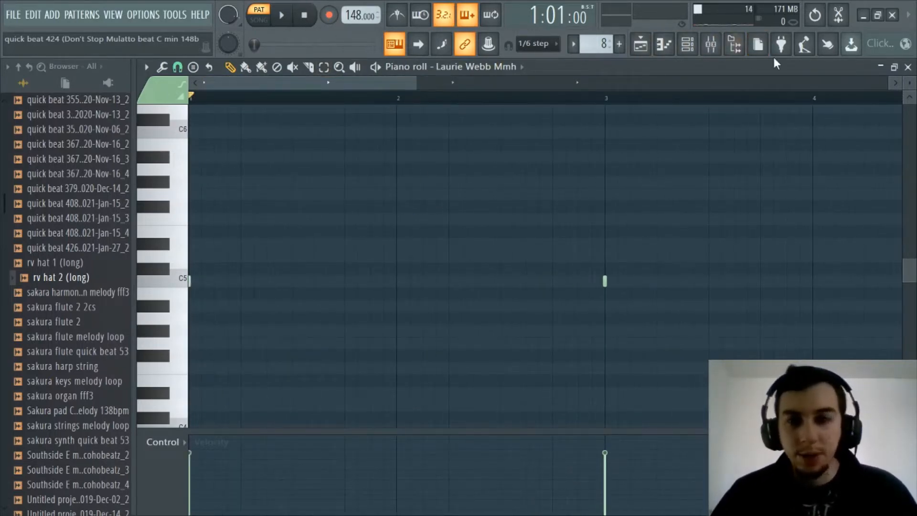
key("space")
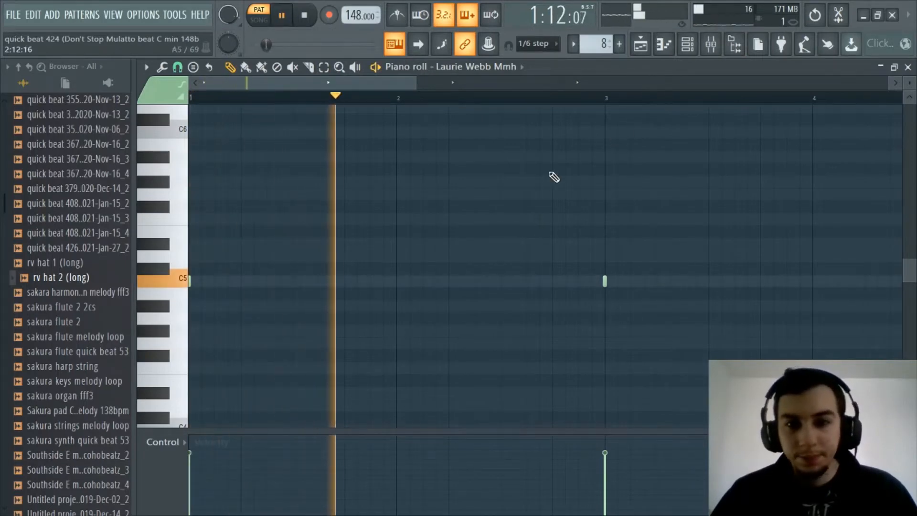
scroll(377, 107, "down", 4)
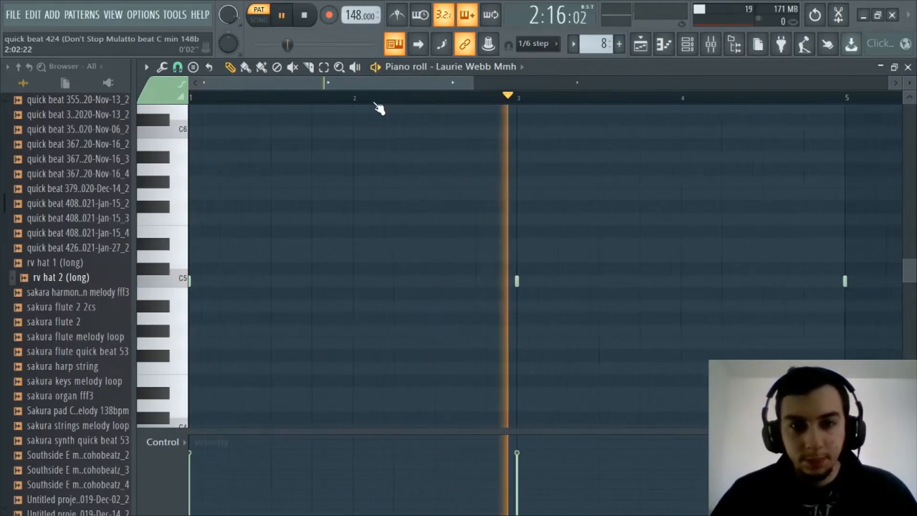
scroll(332, 86, "up", 2)
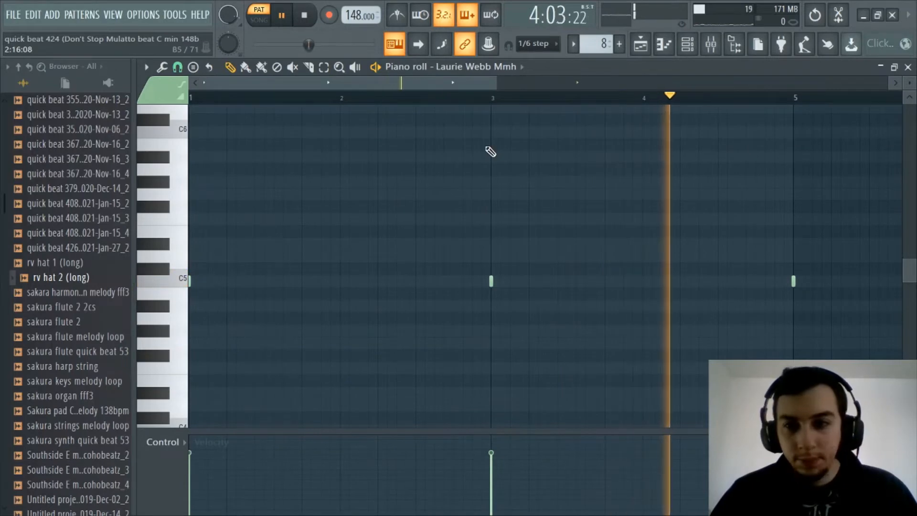
key("space")
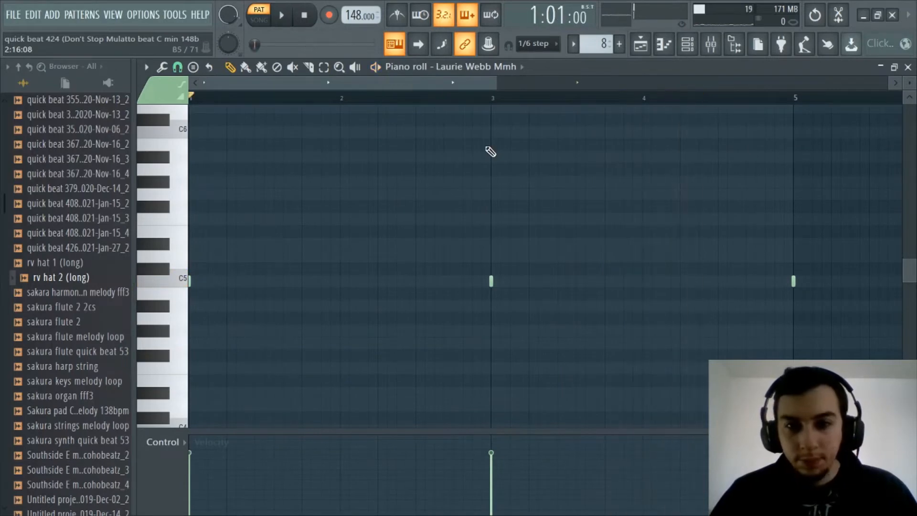
Return to the playlist arrangement and select the Shaker - Coco pattern as the current one.
left_click(665, 45)
left_click(219, 294)
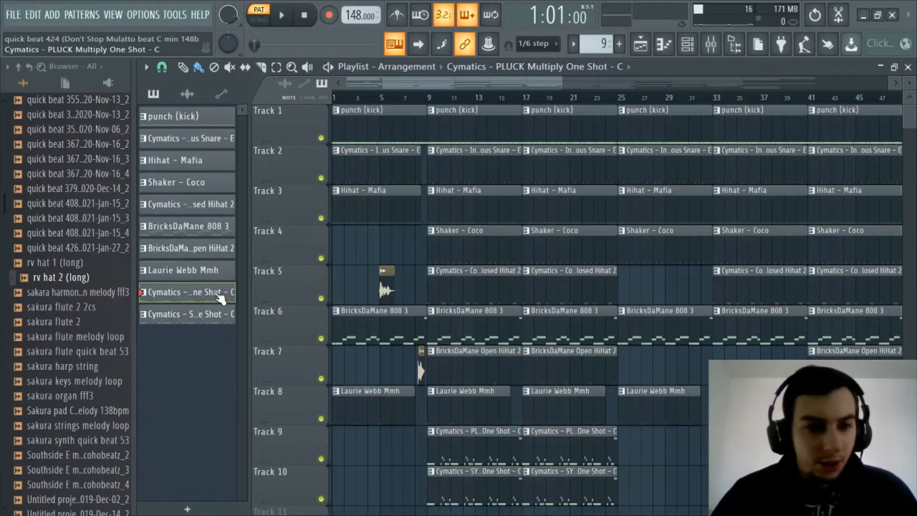
left_click(203, 186)
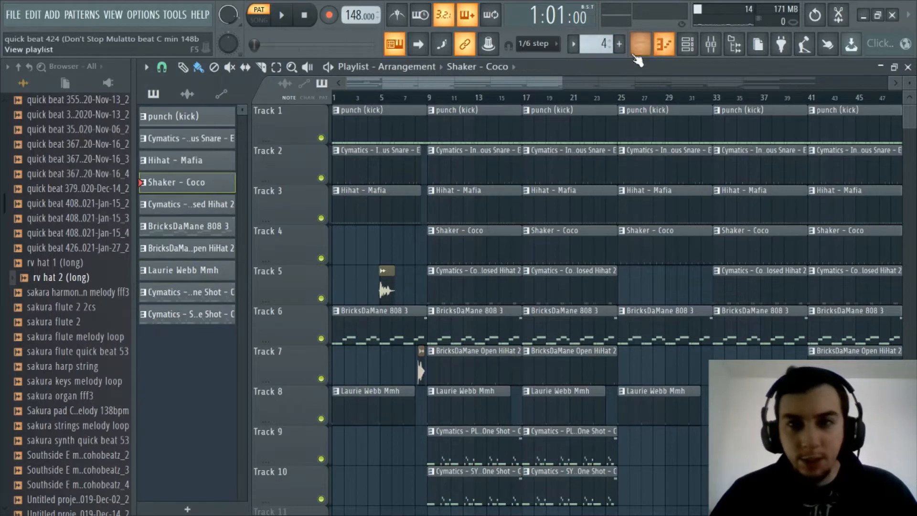
Place the song position at bar 9 in the playlist and set the snap to Line.
left_click(429, 101)
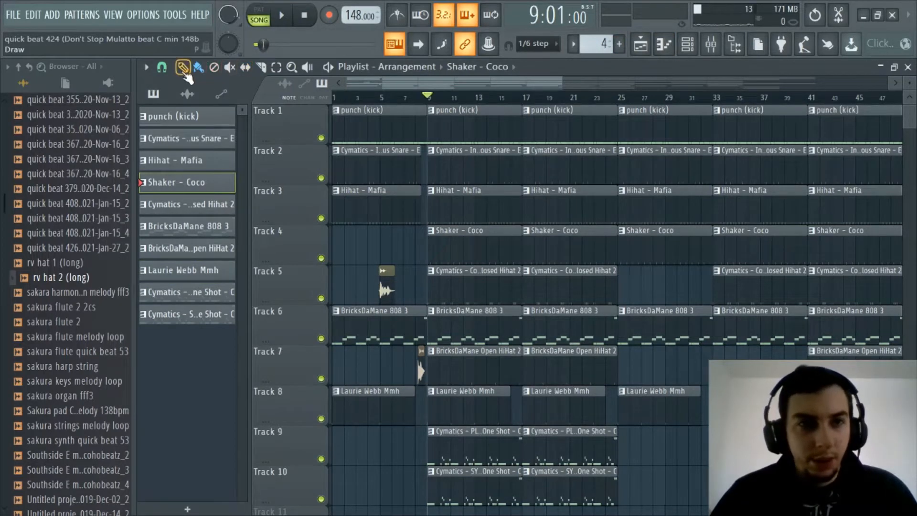
left_click(162, 67)
left_click(175, 97)
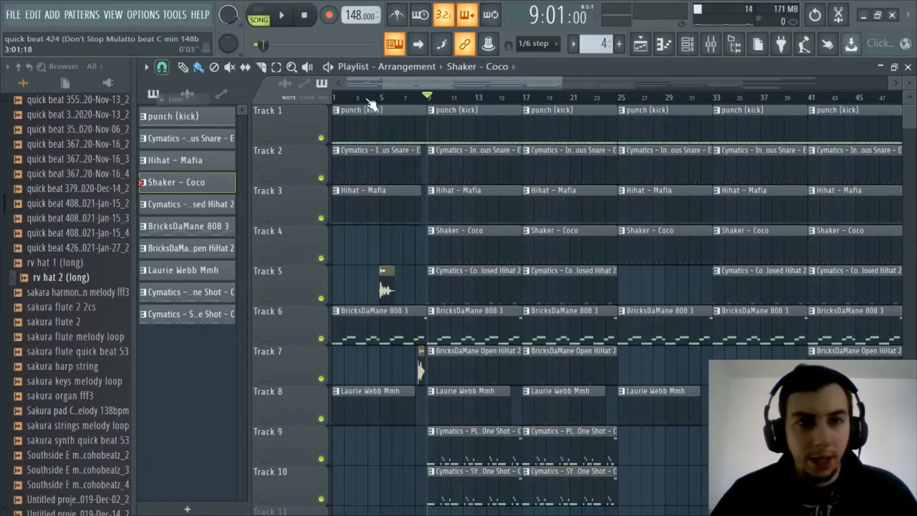
Mute the melody buses on mixer tracks 8 and 9 and bring up the channel rack.
left_click(691, 47)
left_click(708, 48)
left_click(692, 47)
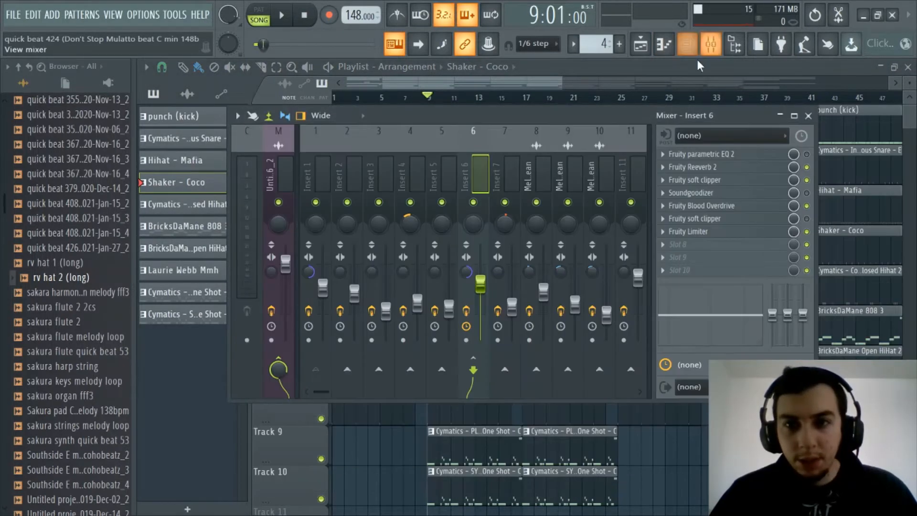
left_click(599, 175)
left_click(567, 174)
left_click(543, 174)
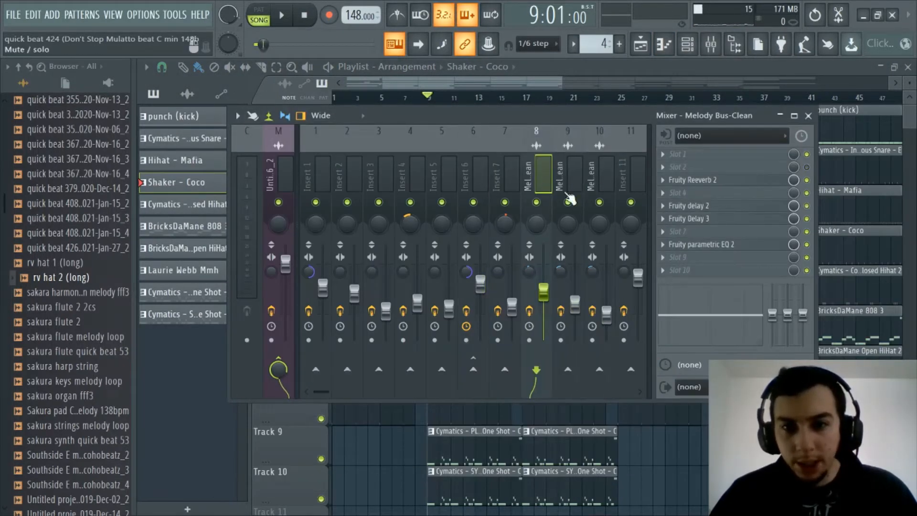
left_click(568, 202)
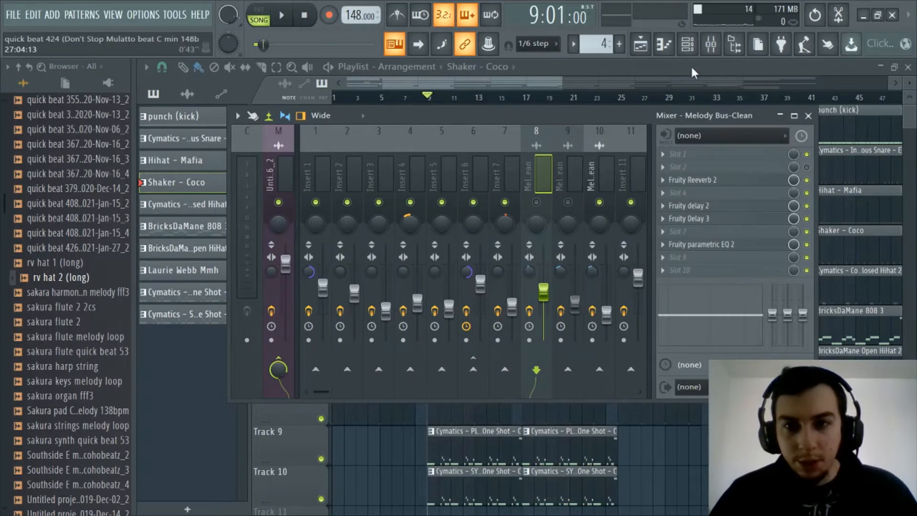
left_click(688, 47)
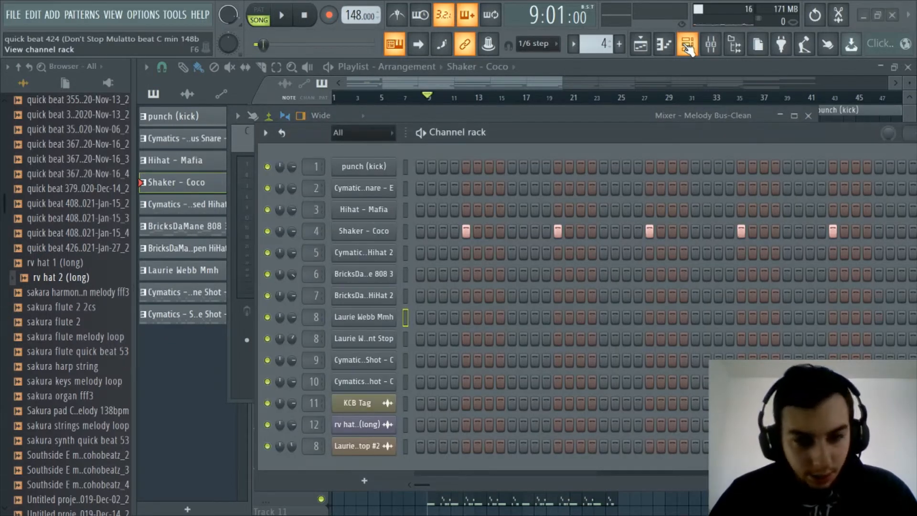
Mute mixer tracks 9, 10 and 11 in the mixer.
left_click(688, 47)
left_click(568, 203)
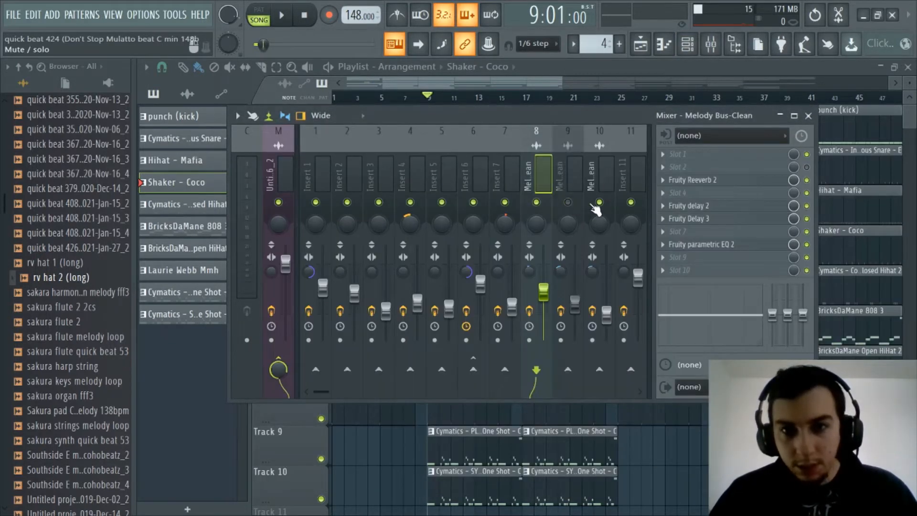
left_click(599, 202)
key("Right")
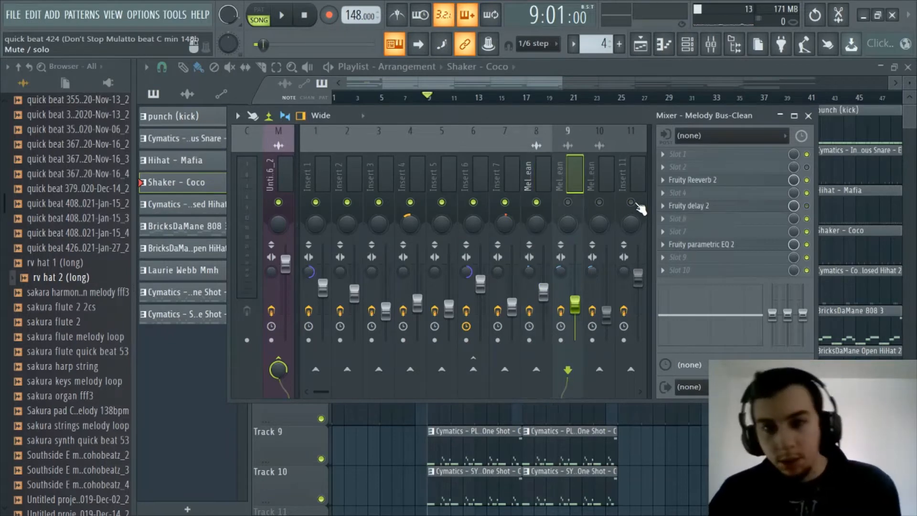
Return to the playlist arrangement and play the song from bar 9.
left_click(689, 46)
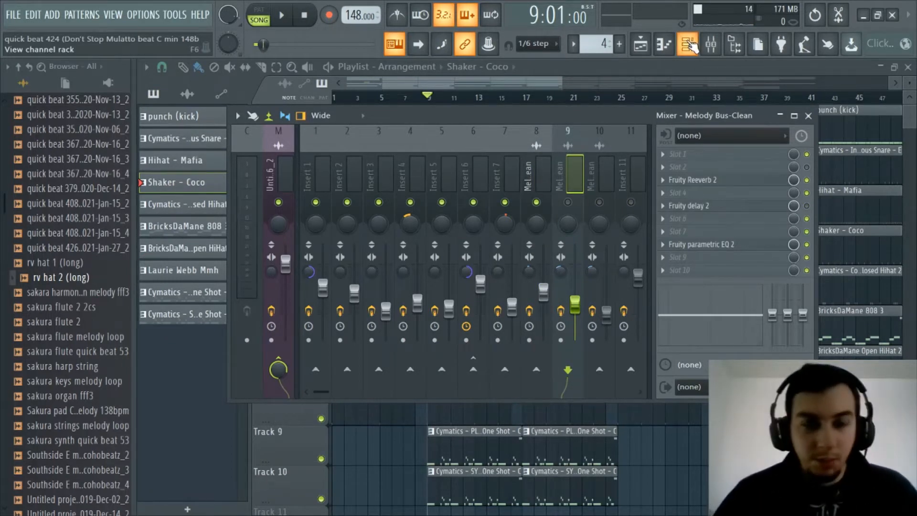
left_click(690, 45)
left_click(680, 49)
left_click(646, 51)
key("space")
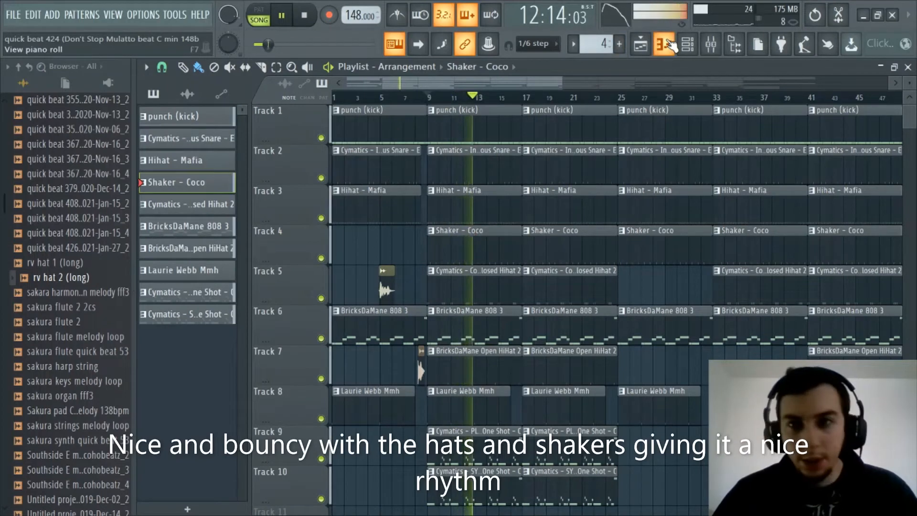
Show the Shaker - Coco notes in the piano roll during song playback, and end with playback stopped.
left_click(670, 44)
left_click(486, 68)
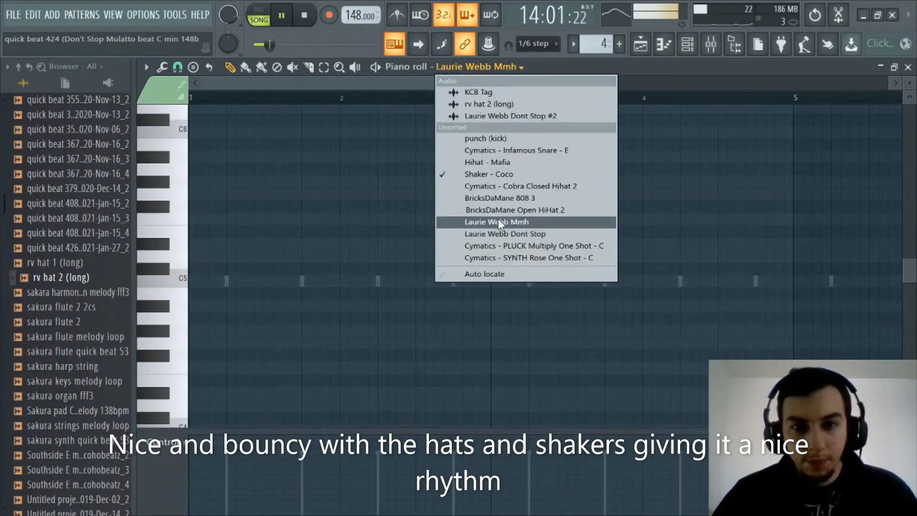
left_click(483, 175)
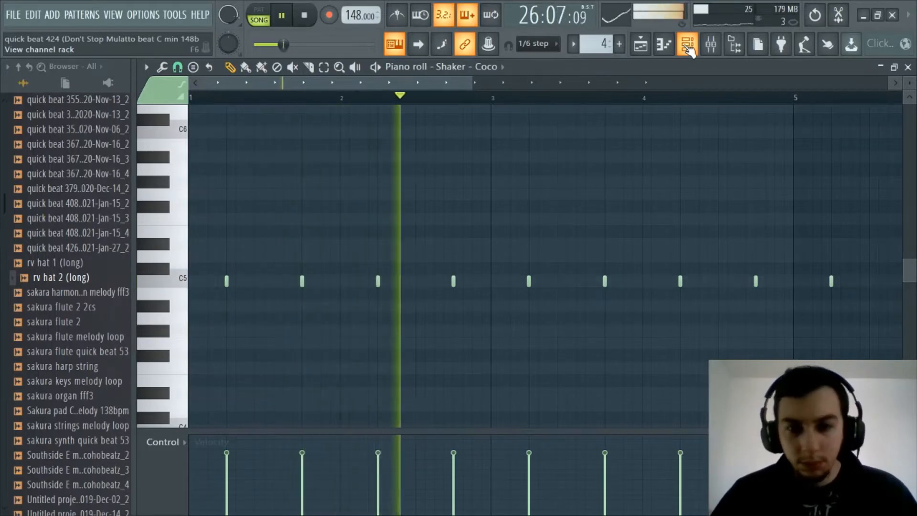
key("ctrl+s")
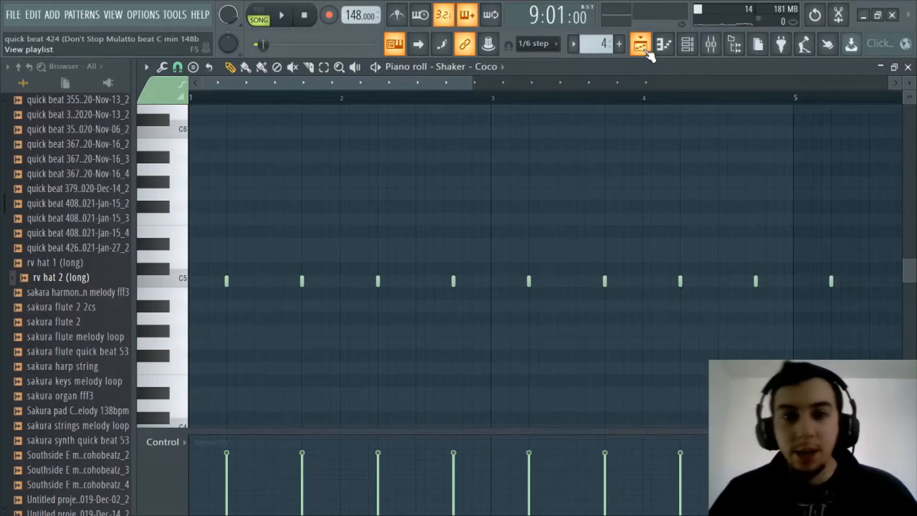
Make Cymatics - PLUCK Multiply One Shot - C the current pattern and show its notes in the piano roll.
left_click(649, 54)
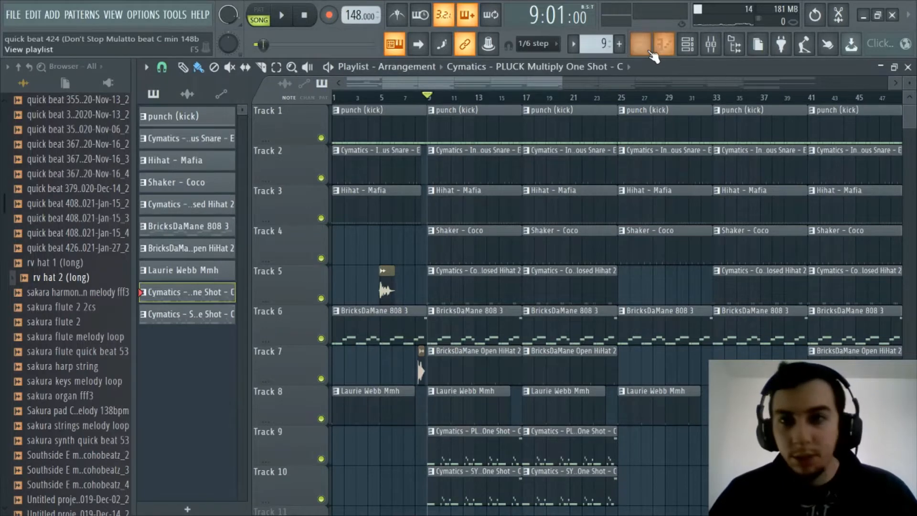
left_click(662, 53)
left_click(694, 53)
left_click(694, 53)
left_click(477, 68)
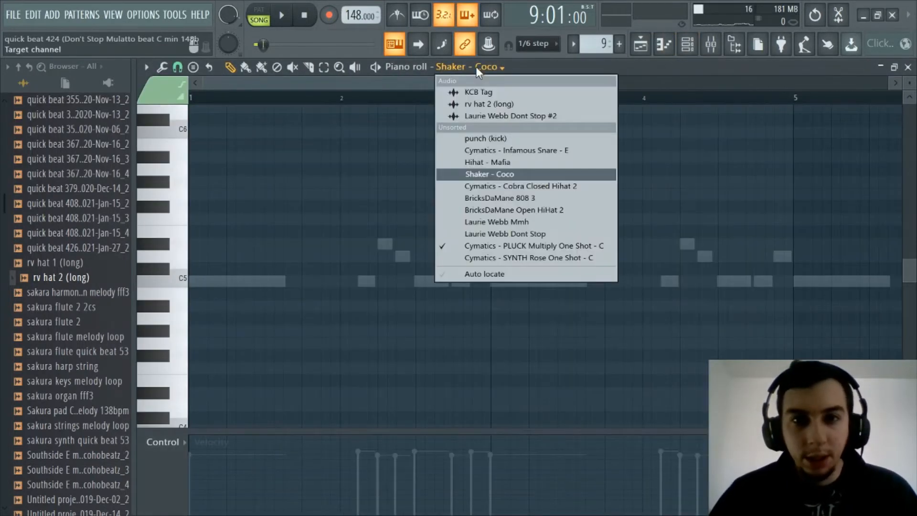
left_click(505, 248)
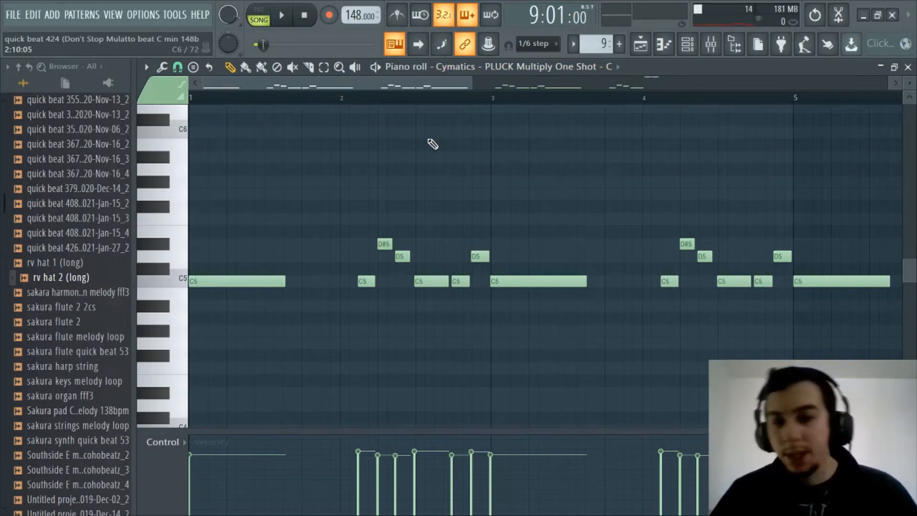
Examine the opening pluck notes, switch playback to pattern mode and briefly test-play the pattern.
scroll(339, 94, "up", 2)
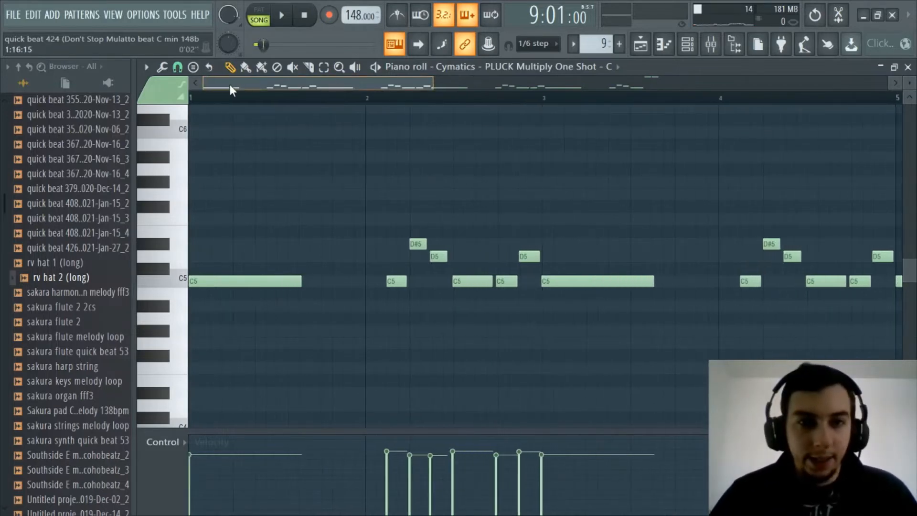
scroll(247, 98, "down", 2)
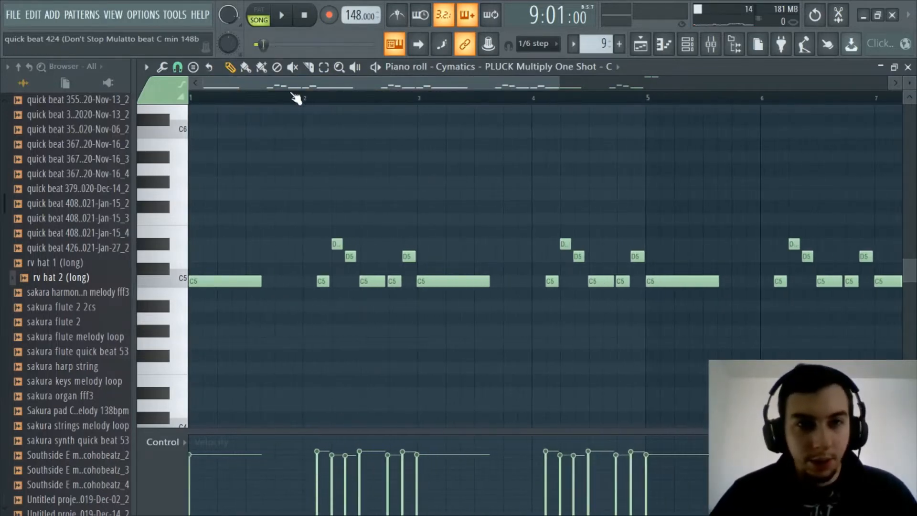
scroll(296, 91, "up", 2)
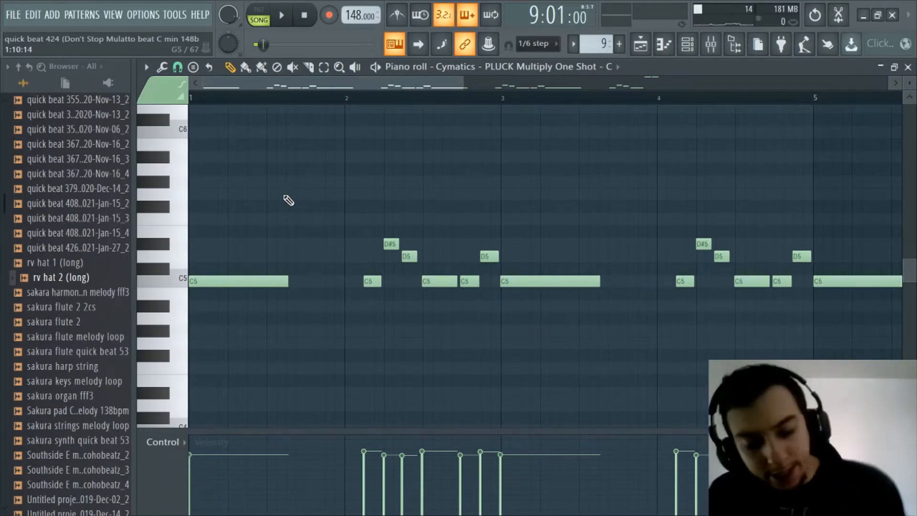
scroll(308, 98, "up", 2)
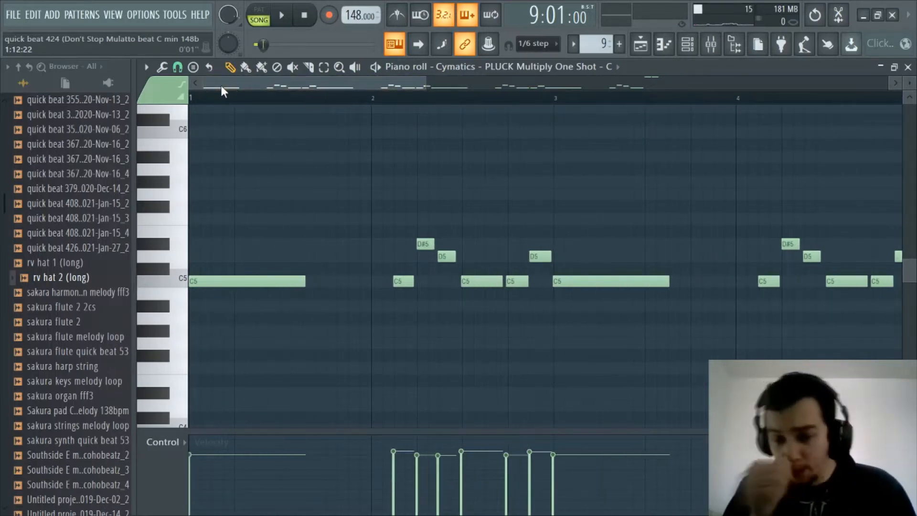
scroll(267, 84, "up", 2)
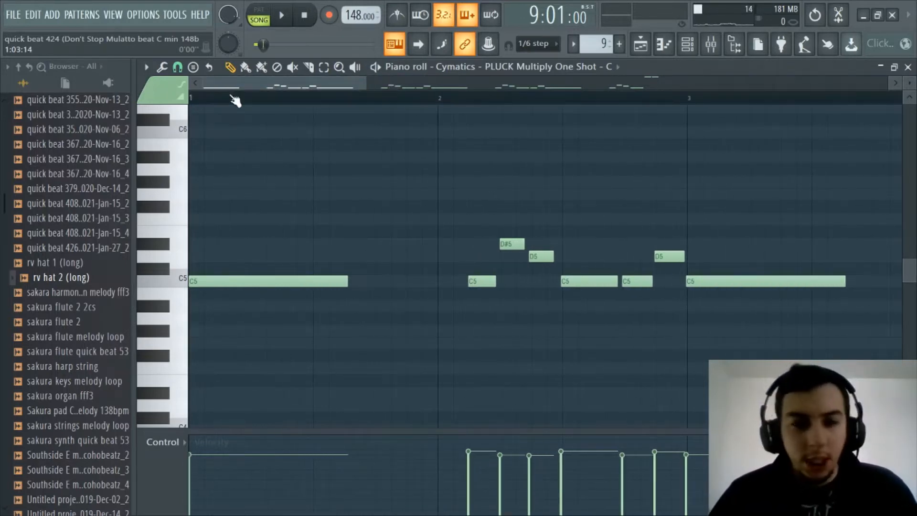
left_click(262, 19)
scroll(518, 106, "down", 4)
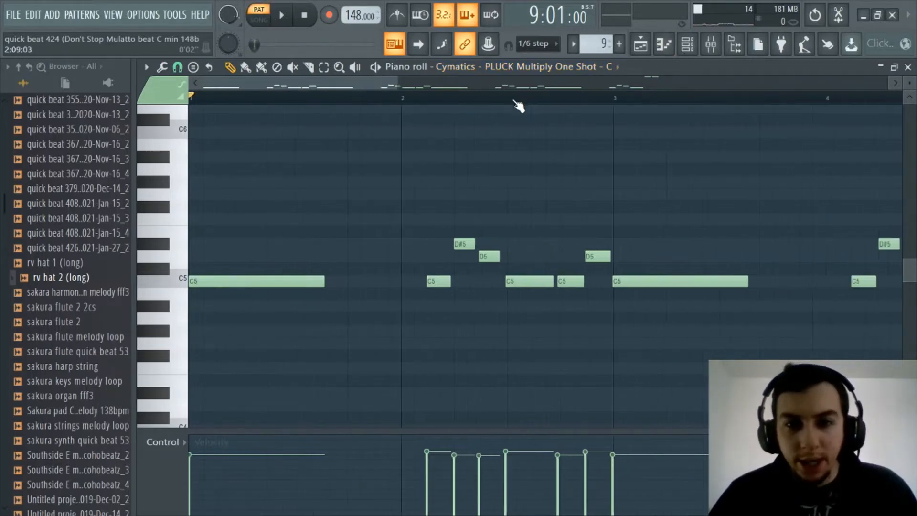
left_click_drag(394, 83, 373, 79)
key("space")
key("space")
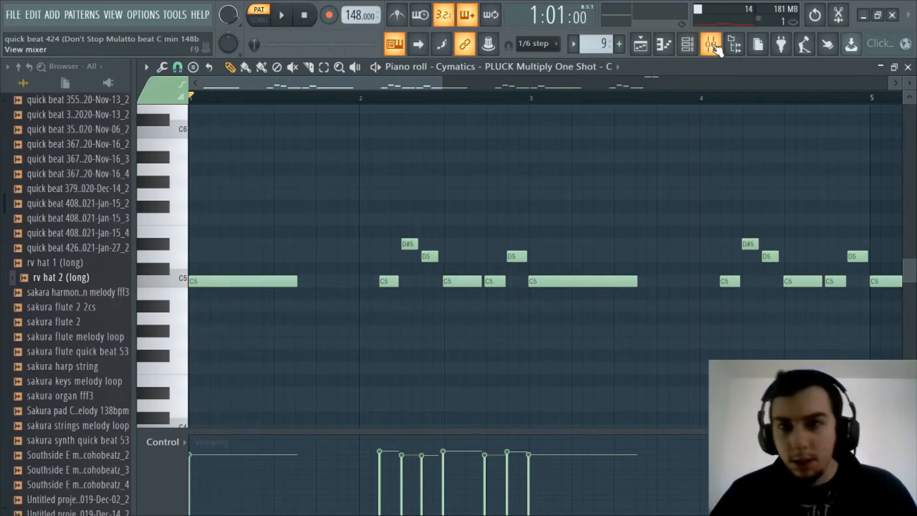
Unmute mixer tracks 9, 10 and 11, start playing the pluck pattern and close the mixer.
left_click(711, 45)
left_click_drag(609, 203, 557, 204)
key("space")
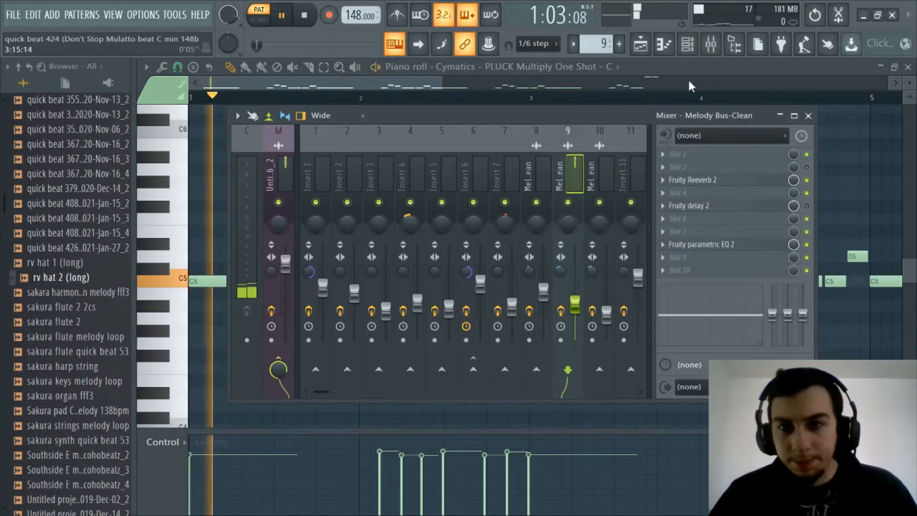
left_click(711, 49)
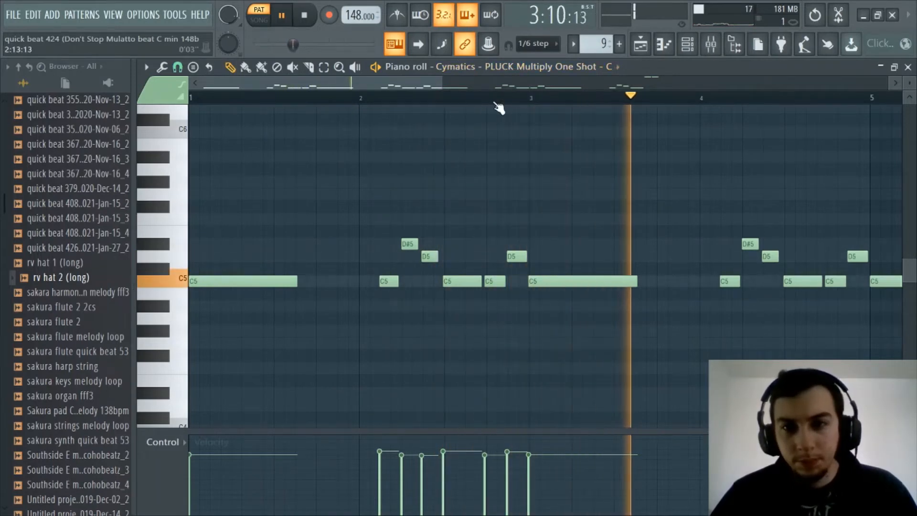
Follow the playing pluck melody across the whole pattern in the piano roll, and stop playback.
scroll(498, 107, "down", 1)
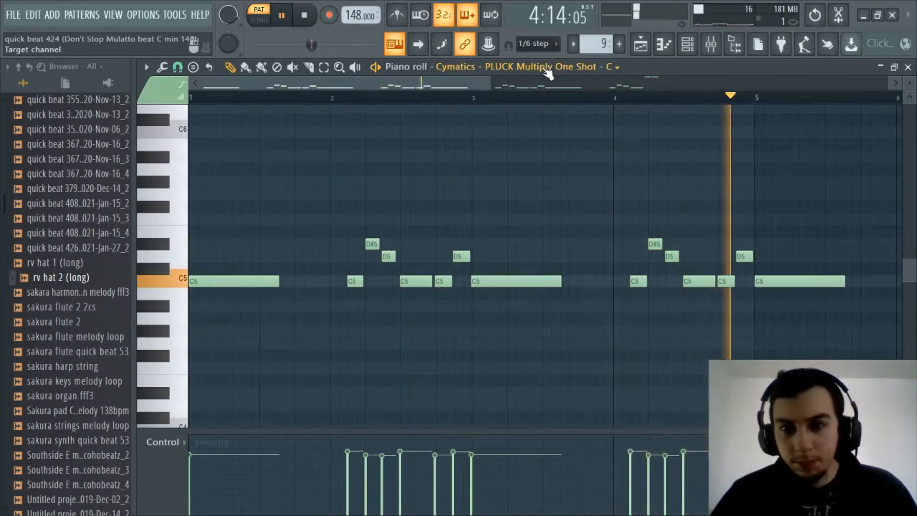
scroll(542, 103, "down", 2)
scroll(540, 102, "down", 2)
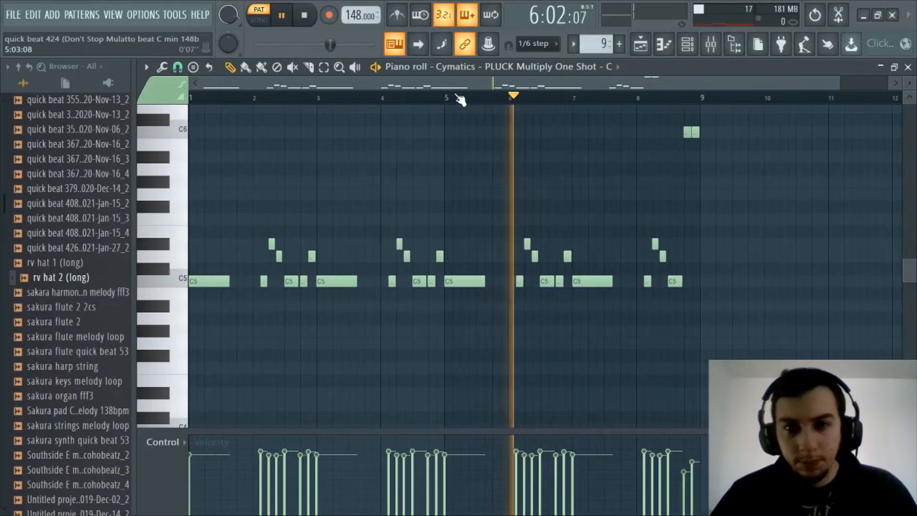
scroll(457, 99, "up", 1)
left_click_drag(421, 85, 357, 82)
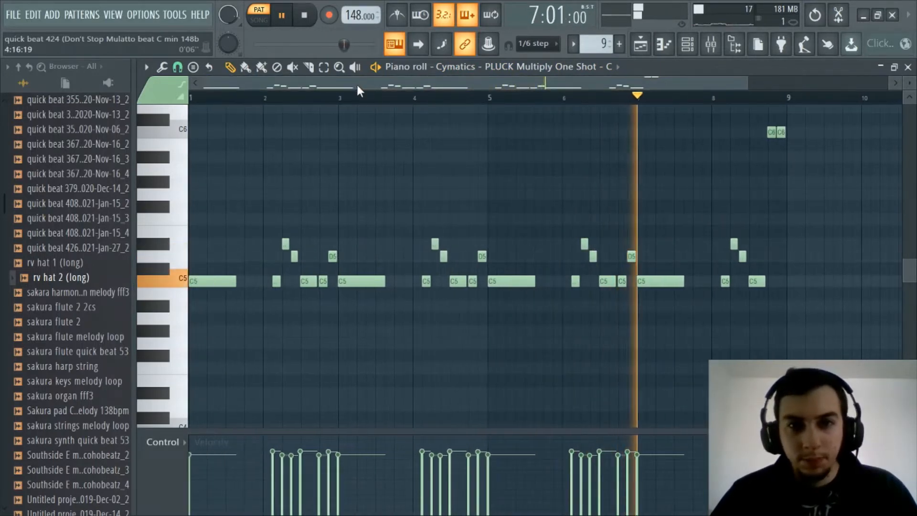
key("space")
Make Cymatics - SYNTH Rose One Shot - C the current pattern and show its notes in the piano roll.
left_click(594, 67)
left_click(627, 50)
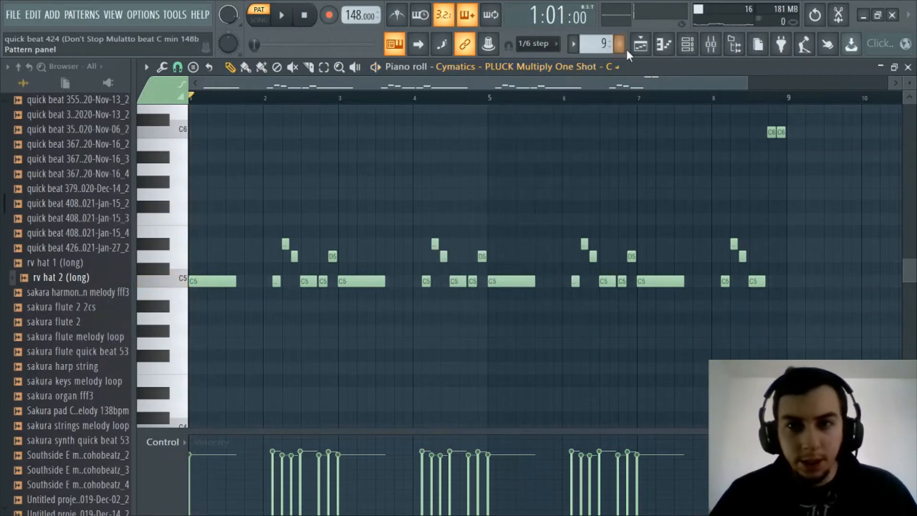
left_click(641, 44)
left_click(212, 314)
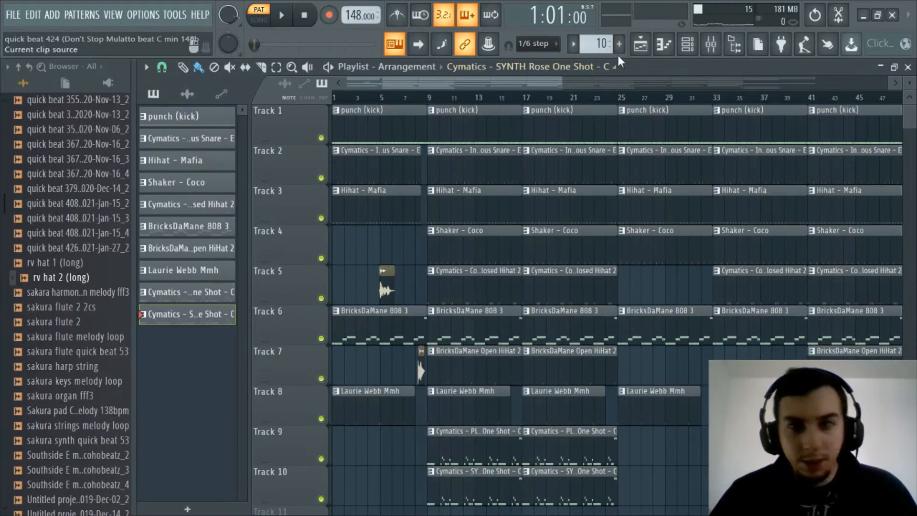
left_click(665, 45)
left_click(563, 66)
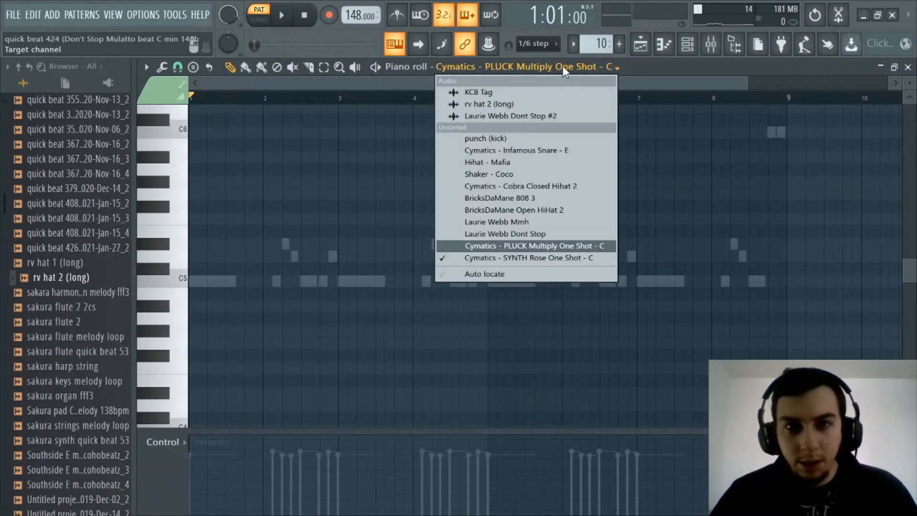
left_click(528, 258)
Play the SYNTH Rose pattern while viewing its full melody, stop playback and return to the playlist.
scroll(371, 84, "up", 3)
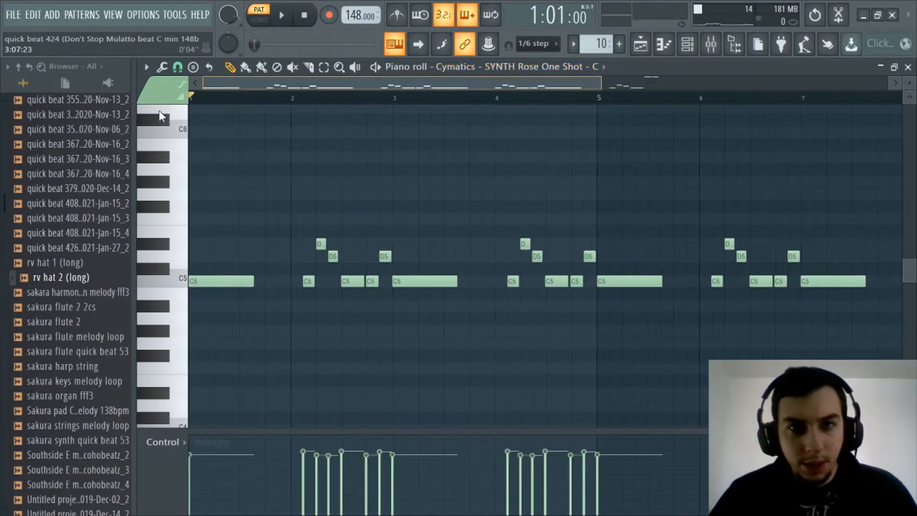
key("space")
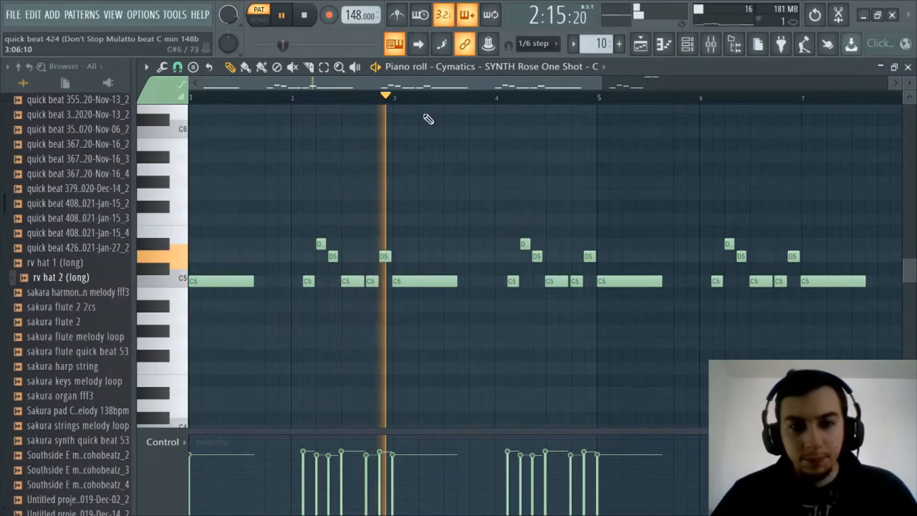
scroll(410, 97, "down", 2)
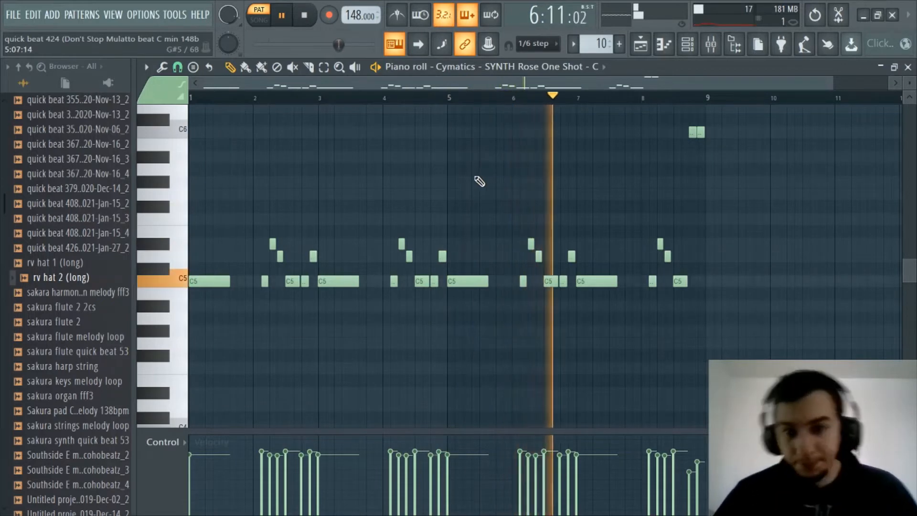
scroll(416, 98, "up", 1)
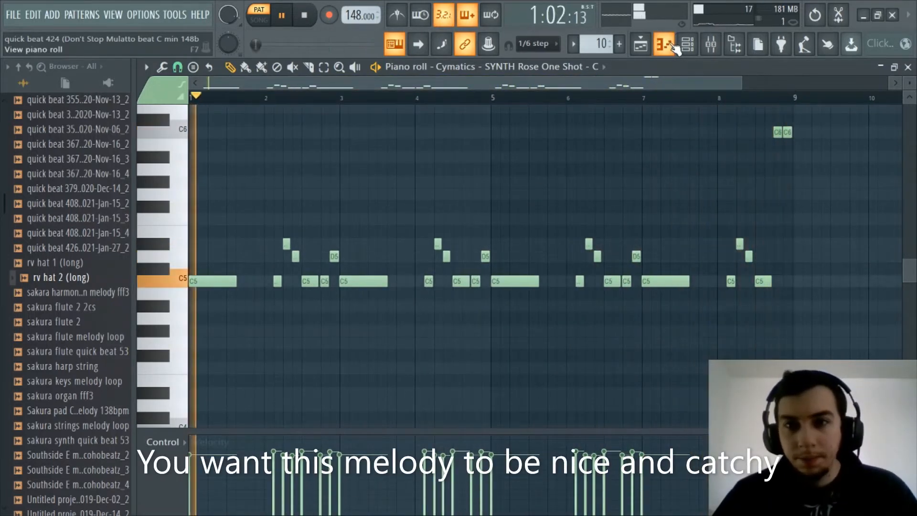
key("space")
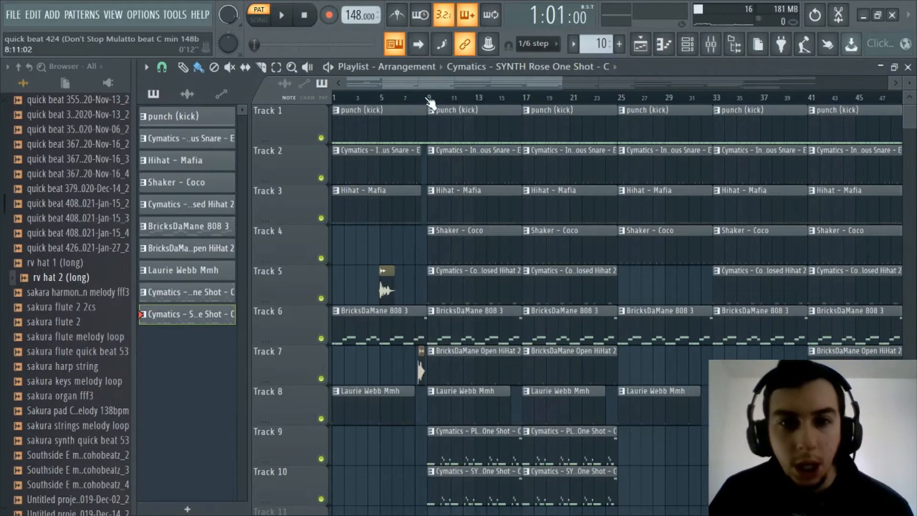
Examine the playlist arrangement's overall structure and the clip layout in its opening bars.
scroll(375, 88, "down", 2)
scroll(381, 97, "down", 5)
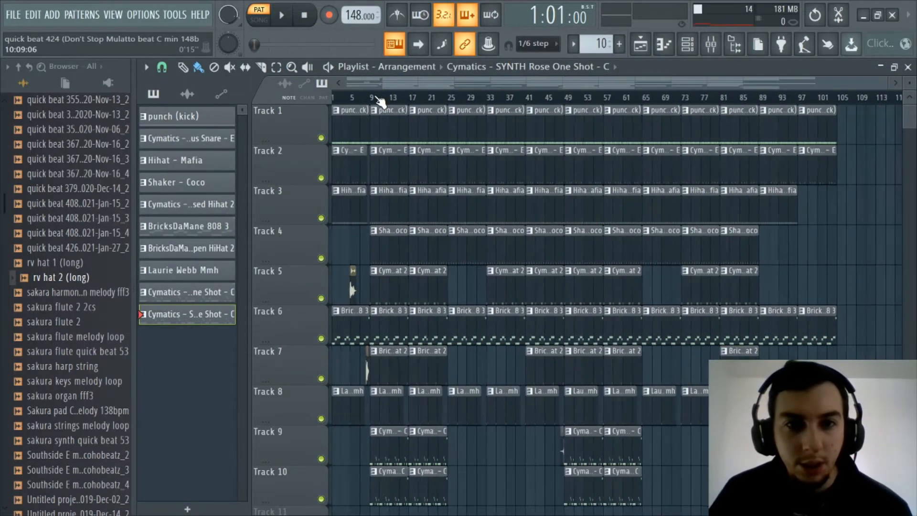
scroll(381, 97, "up", 1)
left_click_drag(381, 85, 308, 82)
scroll(366, 97, "up", 4)
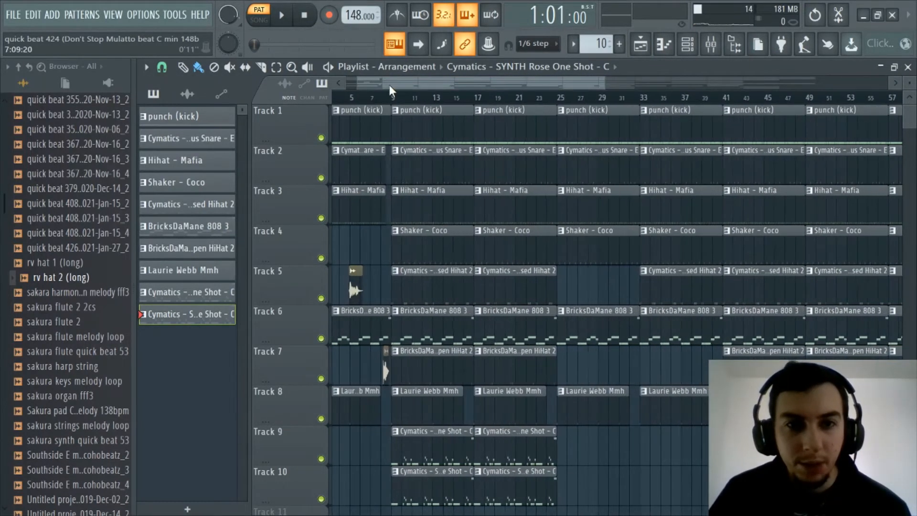
left_click_drag(389, 85, 332, 98)
scroll(333, 100, "up", 3)
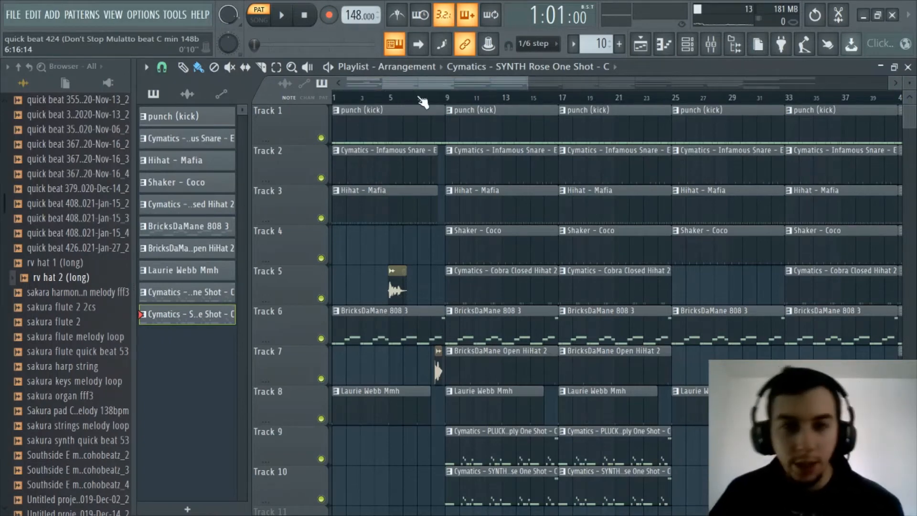
scroll(421, 100, "up", 2)
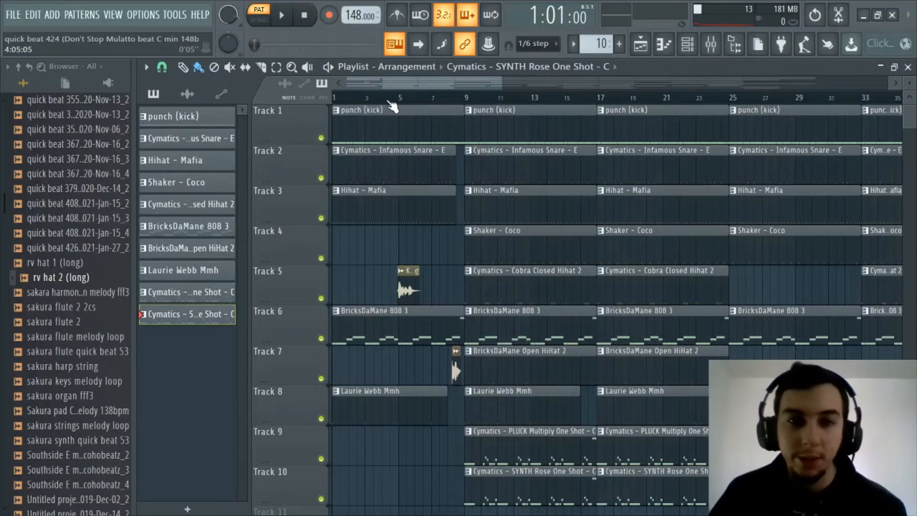
scroll(378, 98, "up", 2)
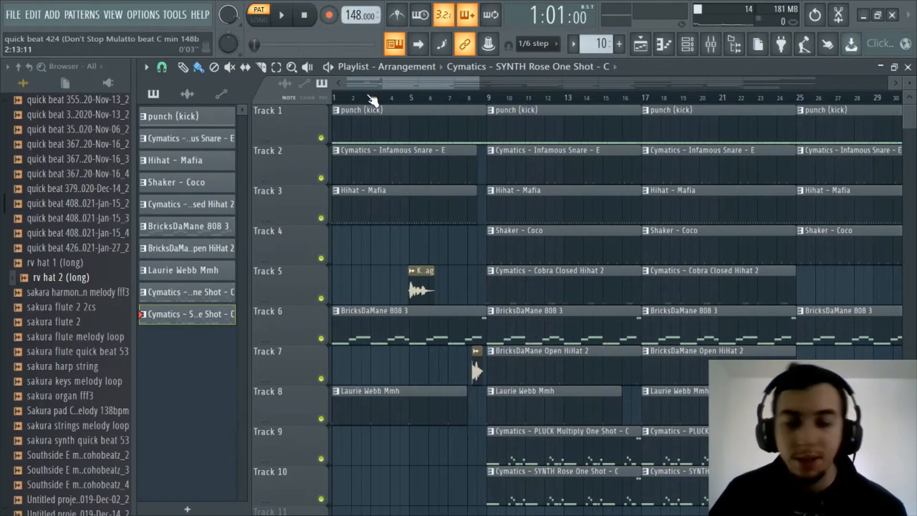
Examine how the drum, vocal and melody clips are arranged across the playlist from the opening bars through the ending.
scroll(373, 99, "up", 1)
scroll(355, 84, "up", 1)
scroll(362, 87, "down", 4)
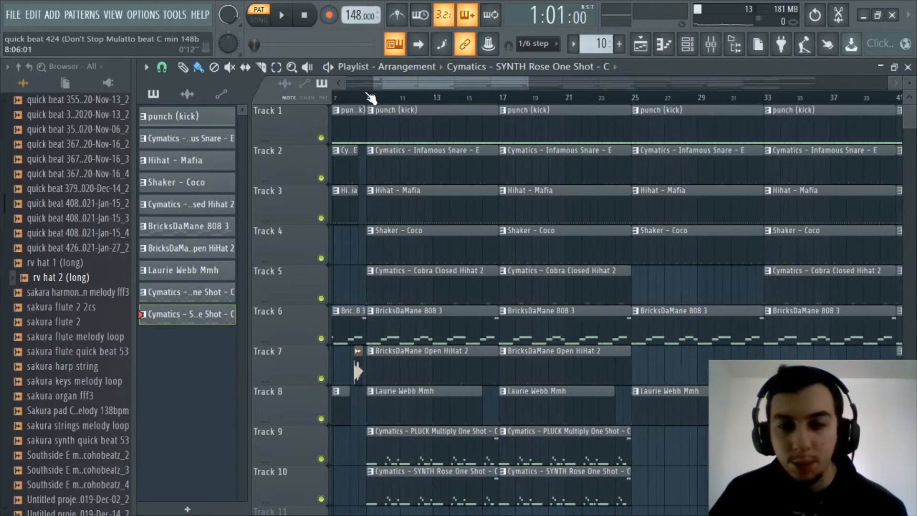
scroll(372, 97, "down", 4)
scroll(378, 101, "up", 2)
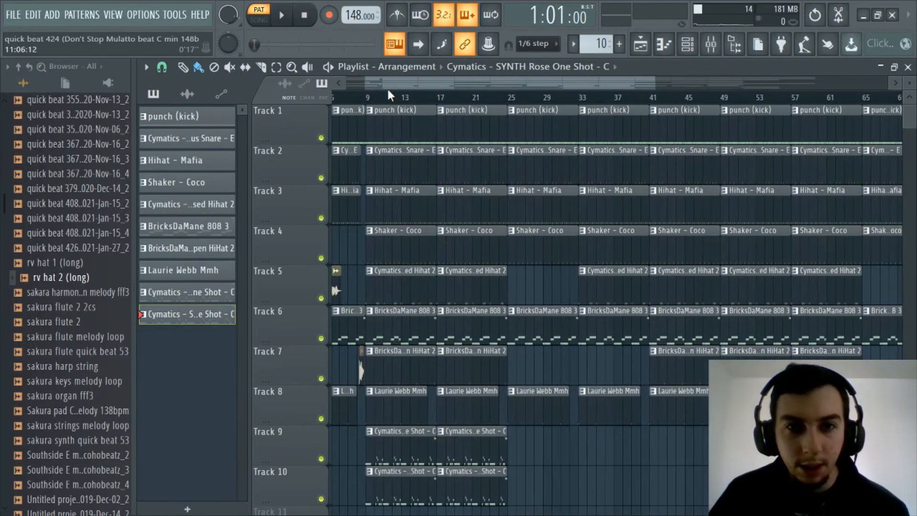
scroll(376, 101, "up", 1)
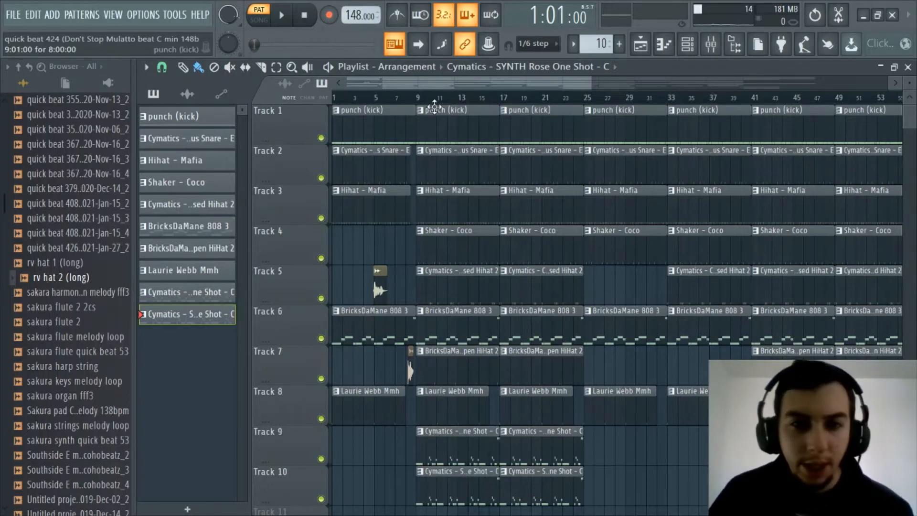
scroll(528, 98, "down", 2)
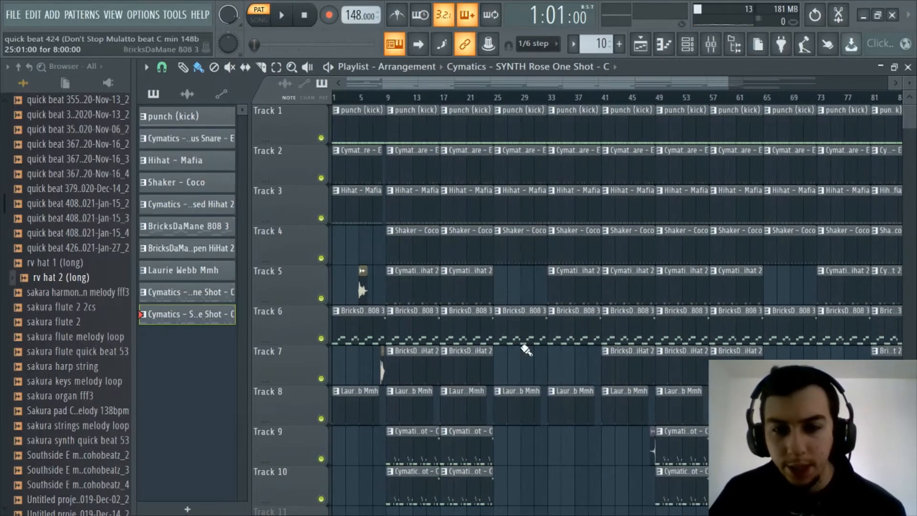
scroll(502, 366, "down", 2)
scroll(480, 382, "up", 2)
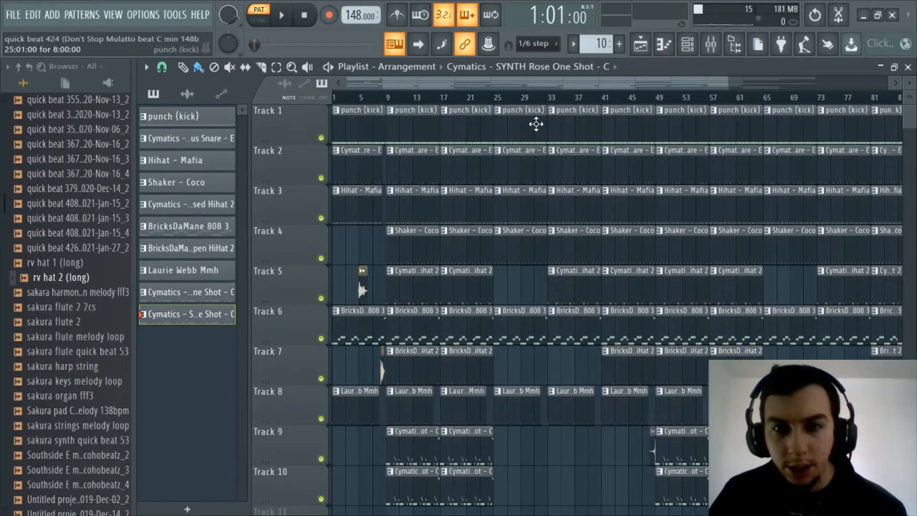
left_click_drag(632, 85, 807, 89)
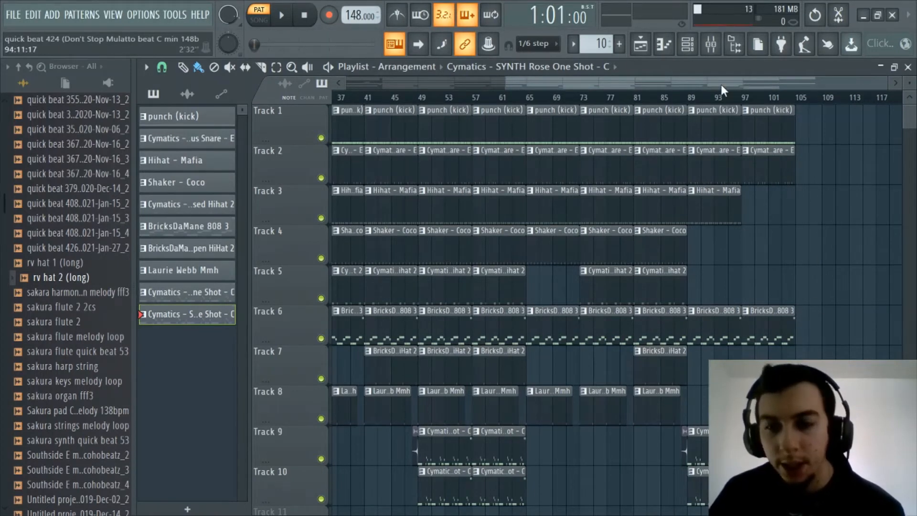
left_click_drag(721, 84, 362, 95)
scroll(408, 85, "up", 2)
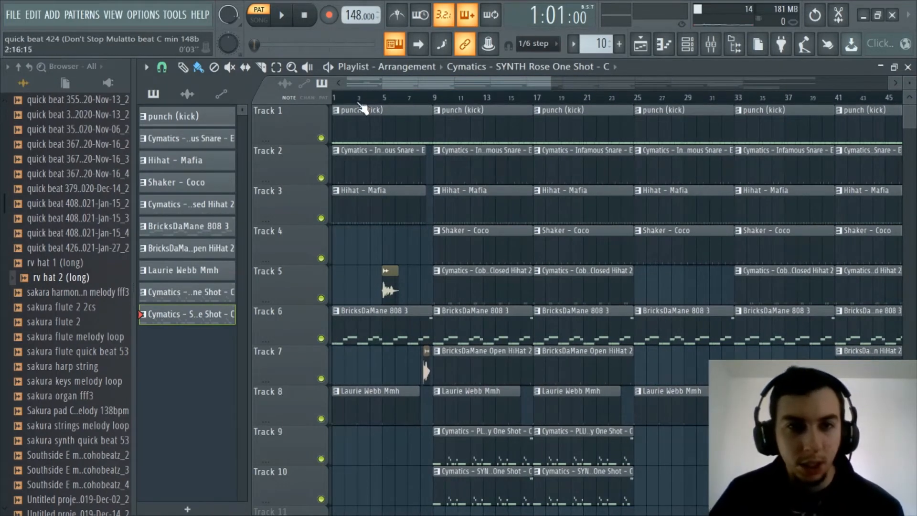
Switch playback to song mode, play the full arrangement from bar 1 through its last clips, and stop playback.
key("l")
scroll(371, 104, "down", 4)
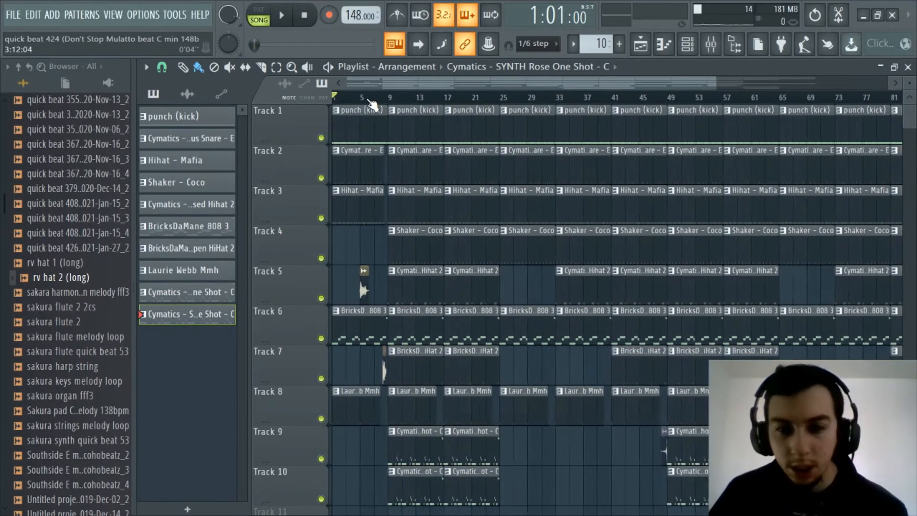
key("space")
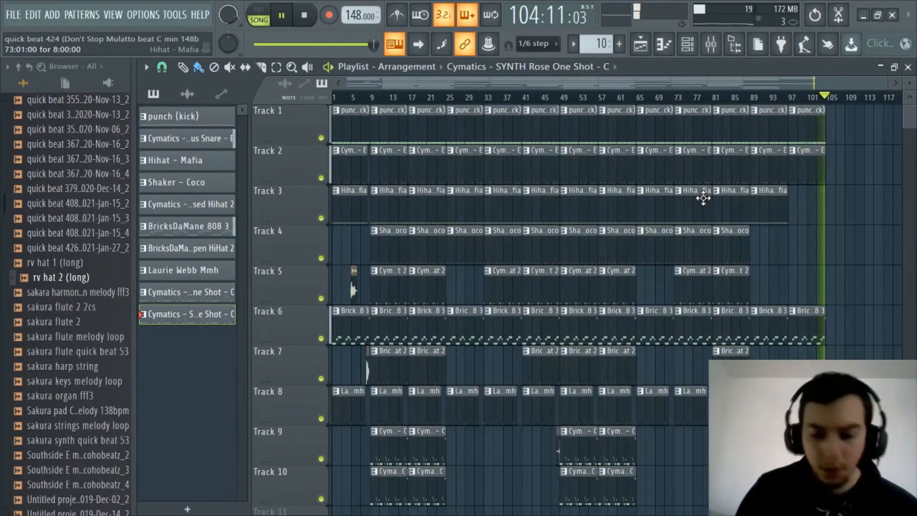
key("space")
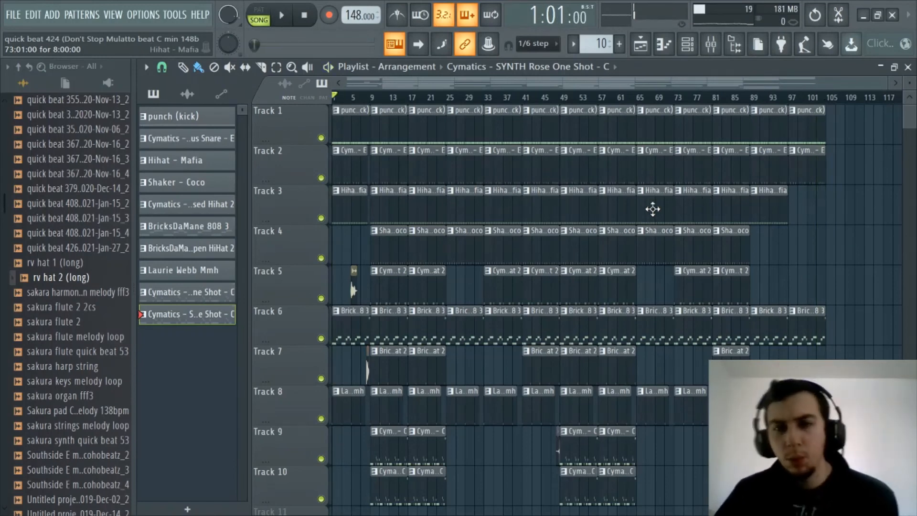
scroll(480, 82, "up", 2)
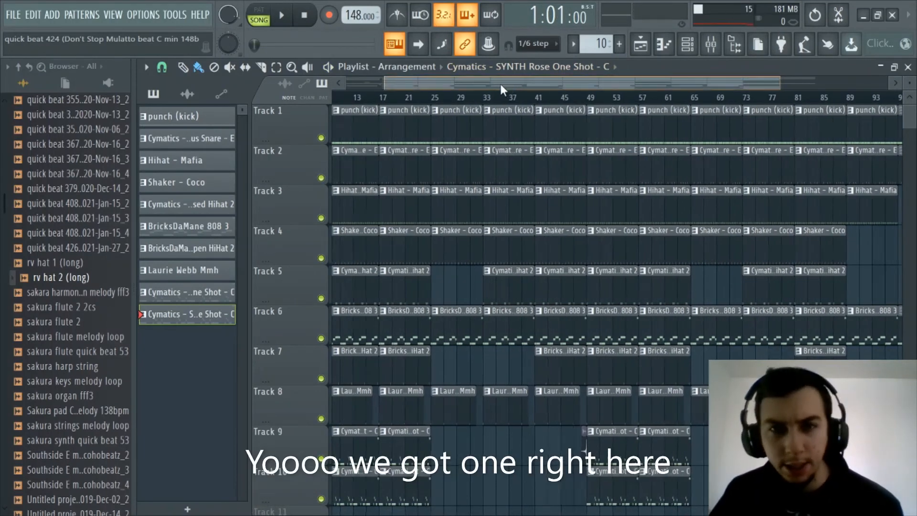
left_click_drag(501, 84, 405, 88)
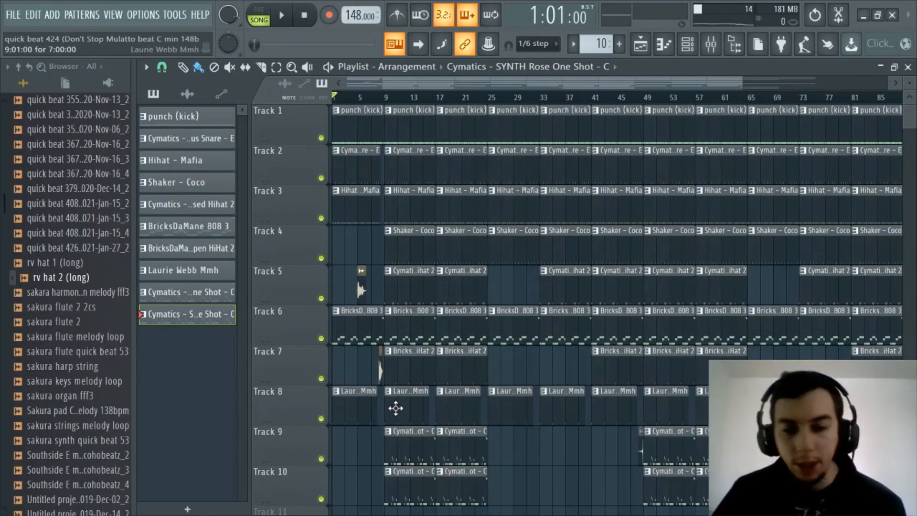
scroll(436, 101, "up", 2)
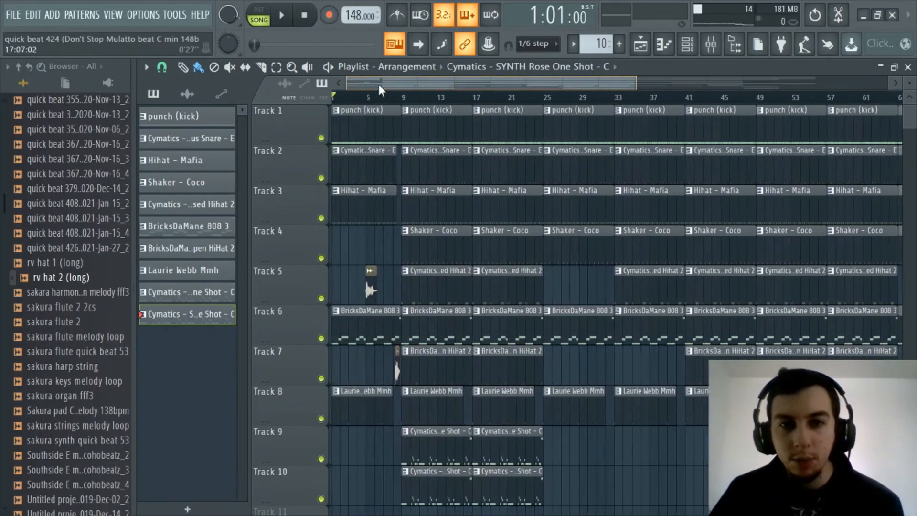
scroll(389, 98, "down", 2)
scroll(392, 98, "up", 2)
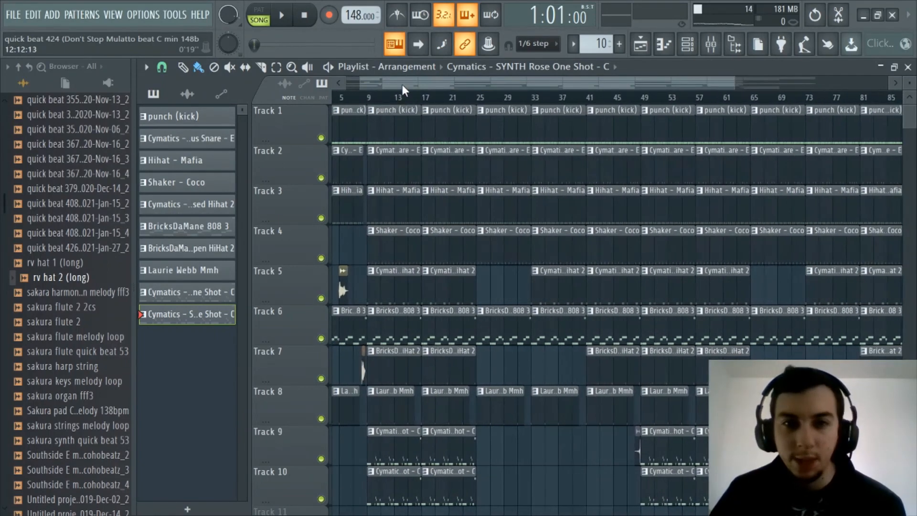
left_click_drag(403, 85, 351, 84)
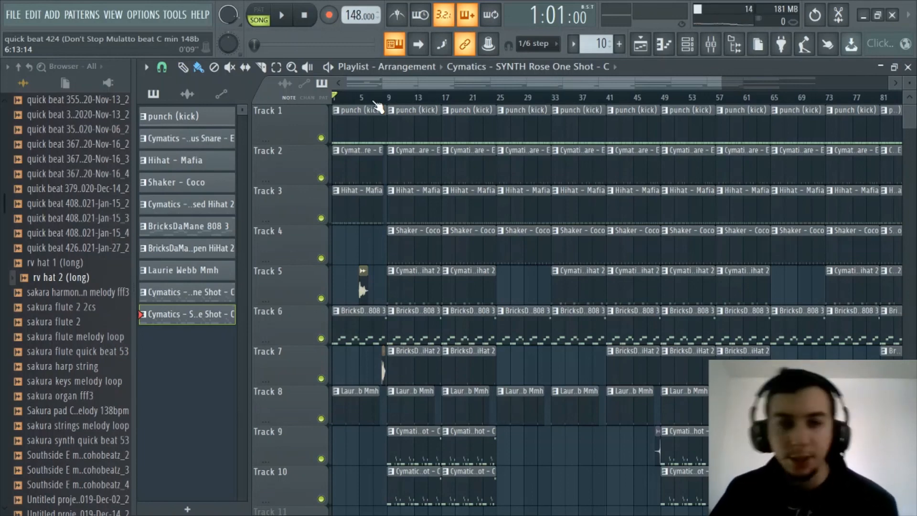
scroll(377, 101, "down", 3)
scroll(379, 101, "up", 3)
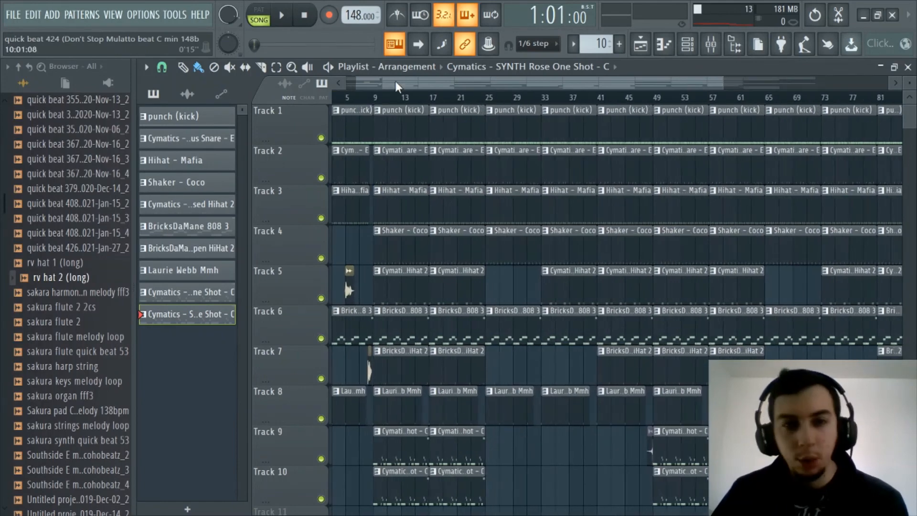
left_click_drag(396, 81, 369, 82)
scroll(378, 95, "up", 2)
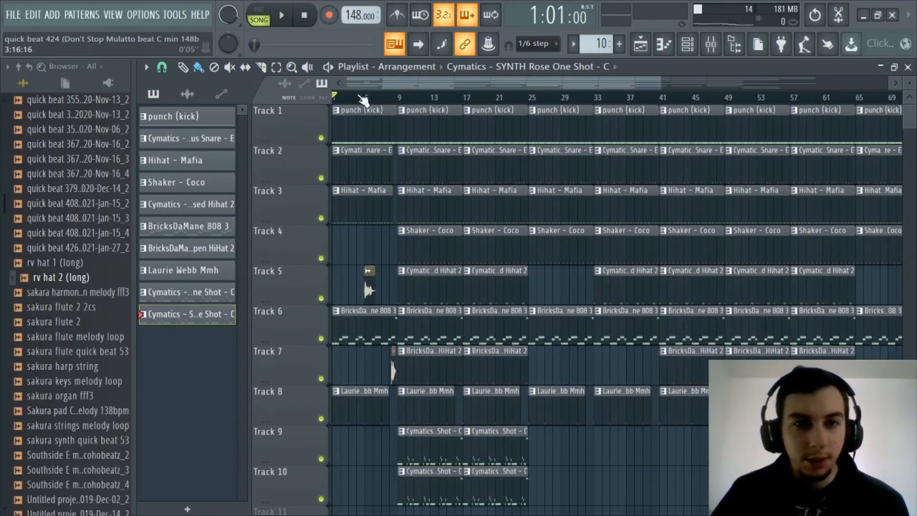
scroll(371, 106, "down", 3)
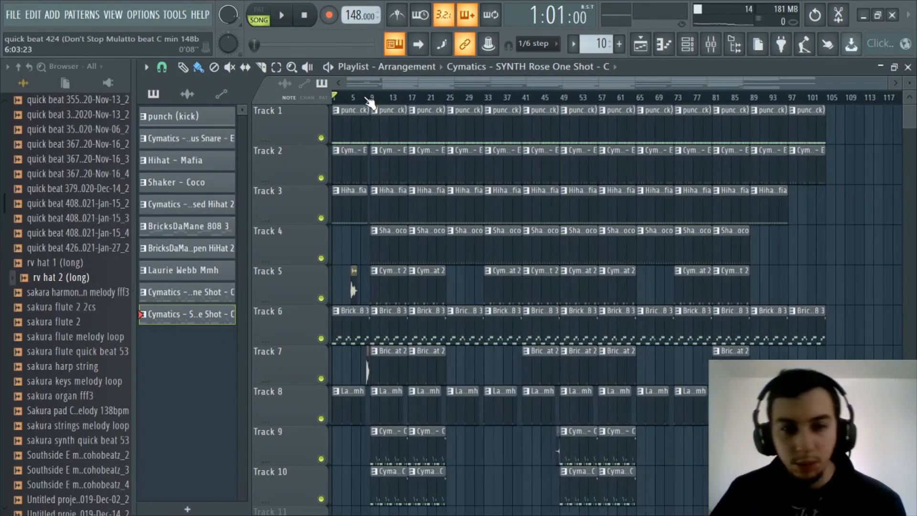